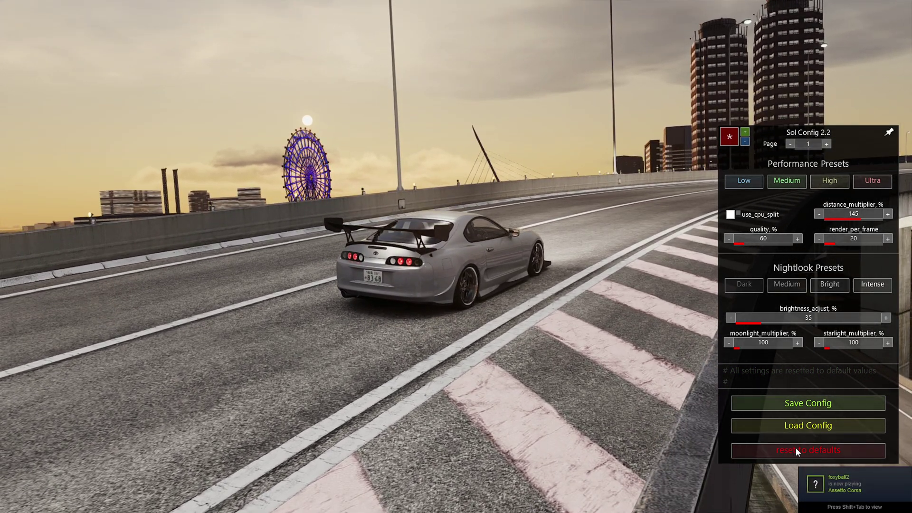
- Compare the default look with the saved one by resetting Sol to defaults and loading the config, twice over
click(796, 451)
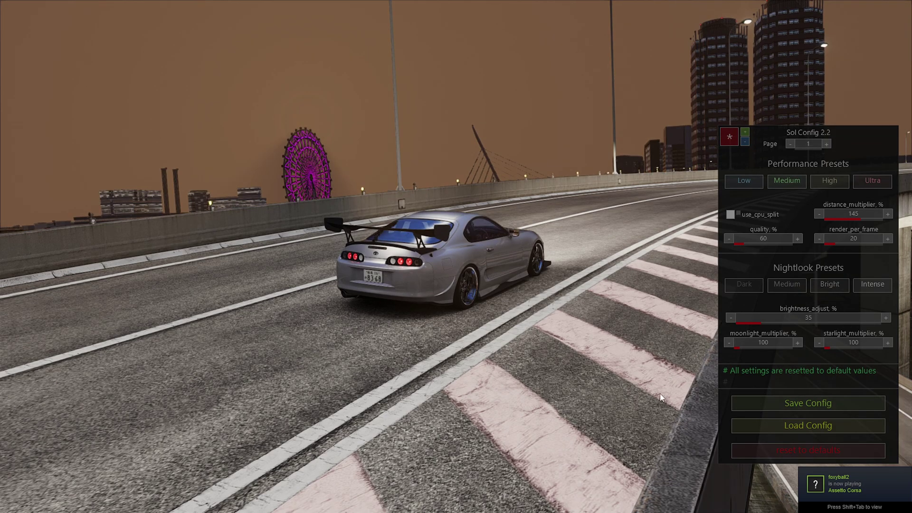
click(800, 430)
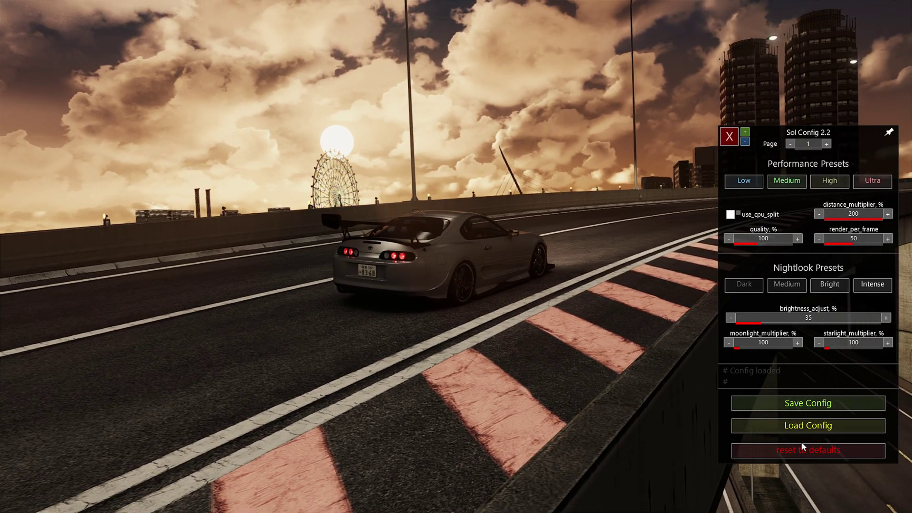
click(788, 450)
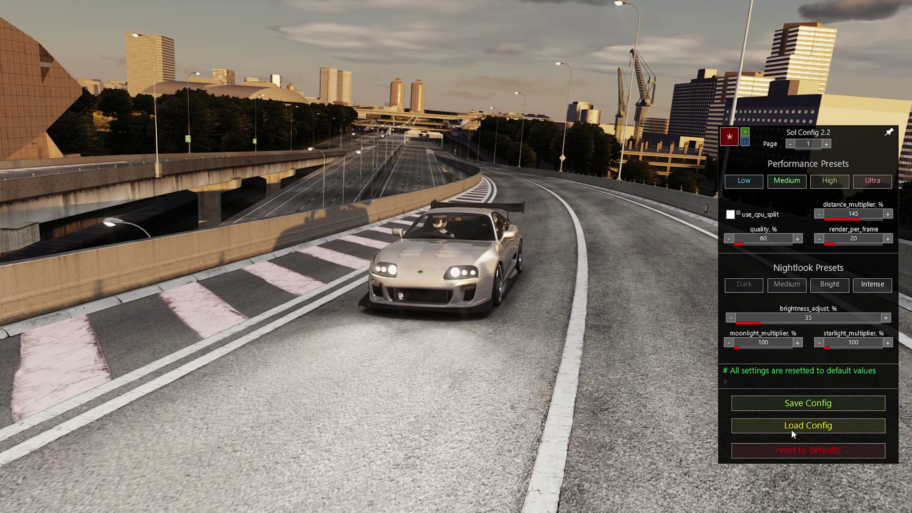
click(791, 429)
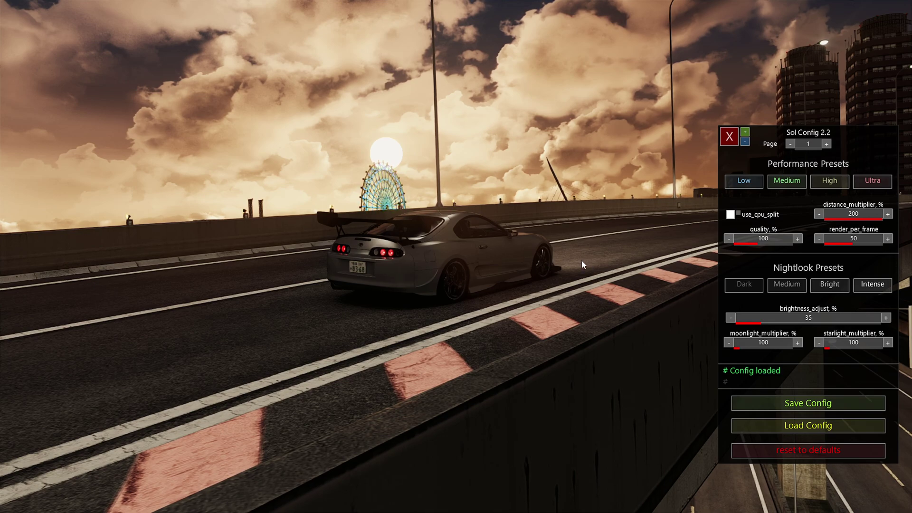
- Look through the Sol Config pages from Performance to Debug Options to review the post-processing, exposure, lights, sky, weather and night settings
click(827, 144)
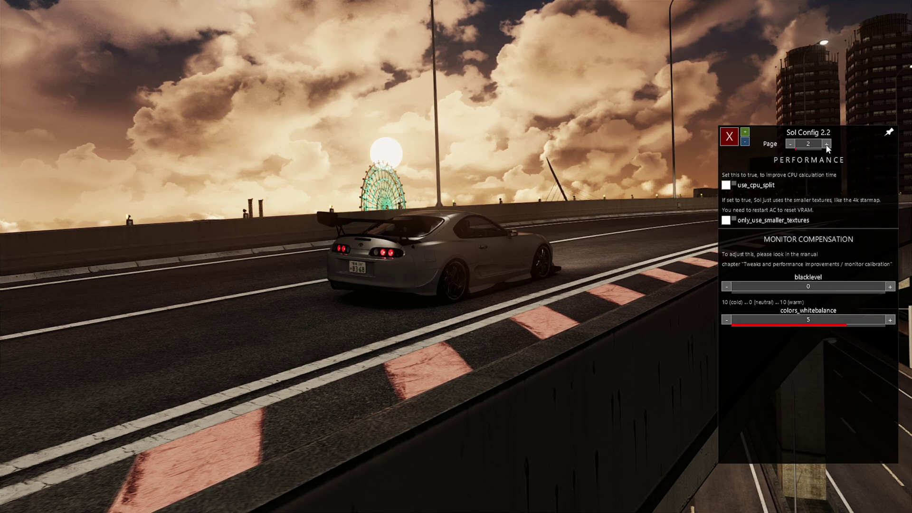
click(790, 144)
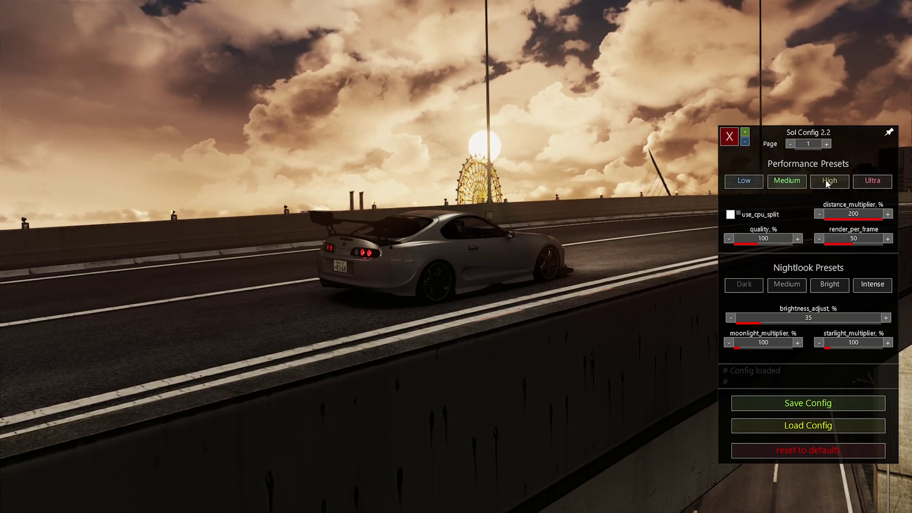
click(828, 144)
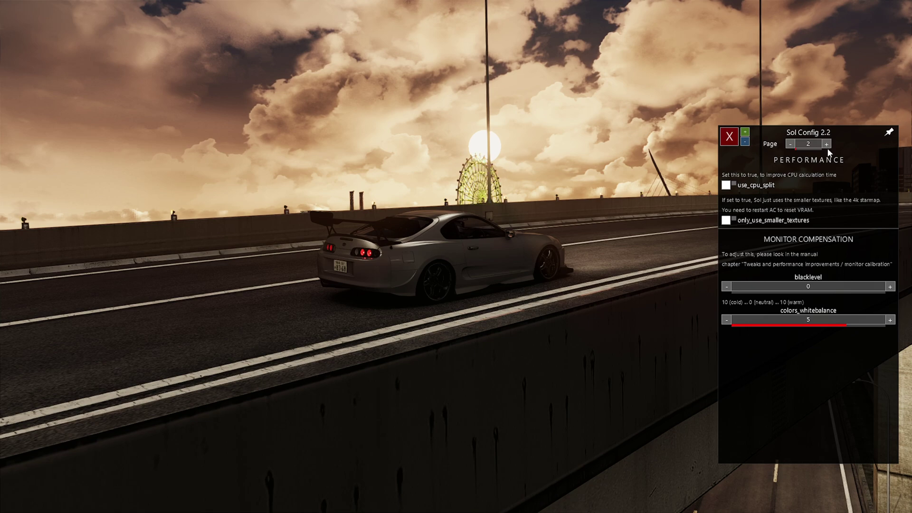
click(828, 145)
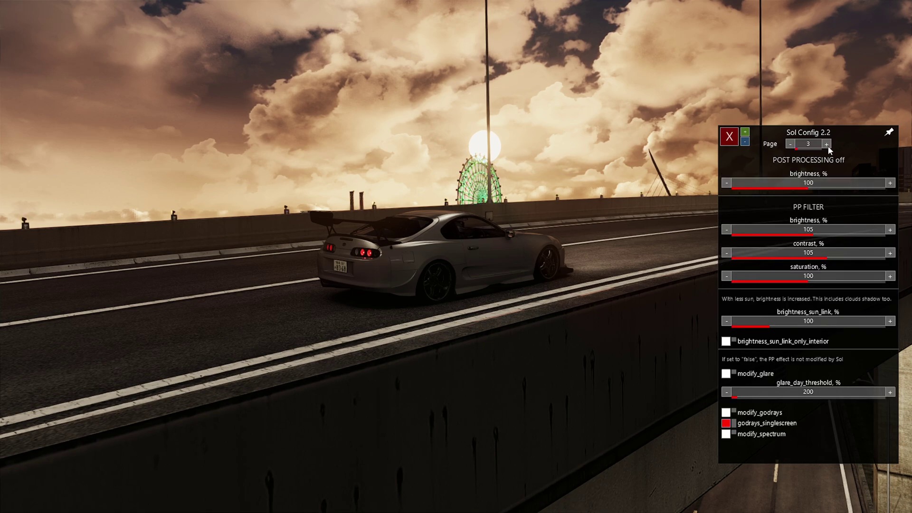
click(827, 144)
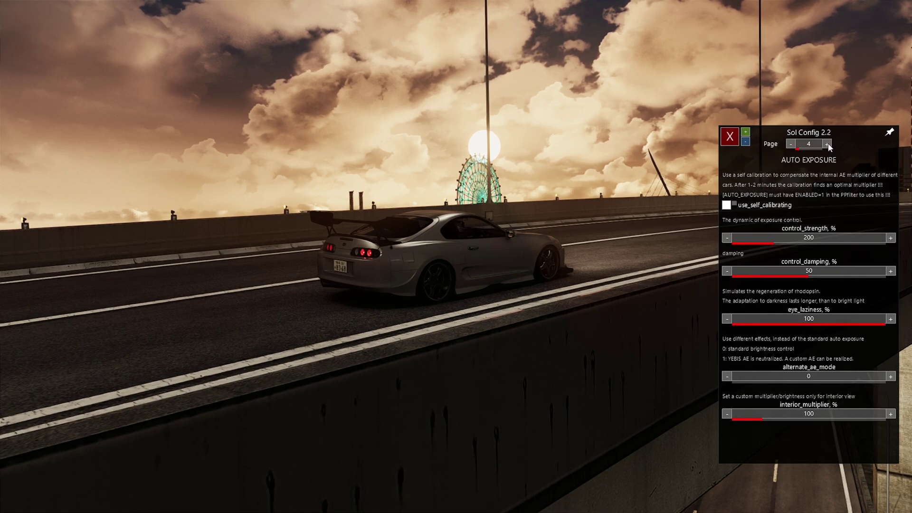
click(828, 144)
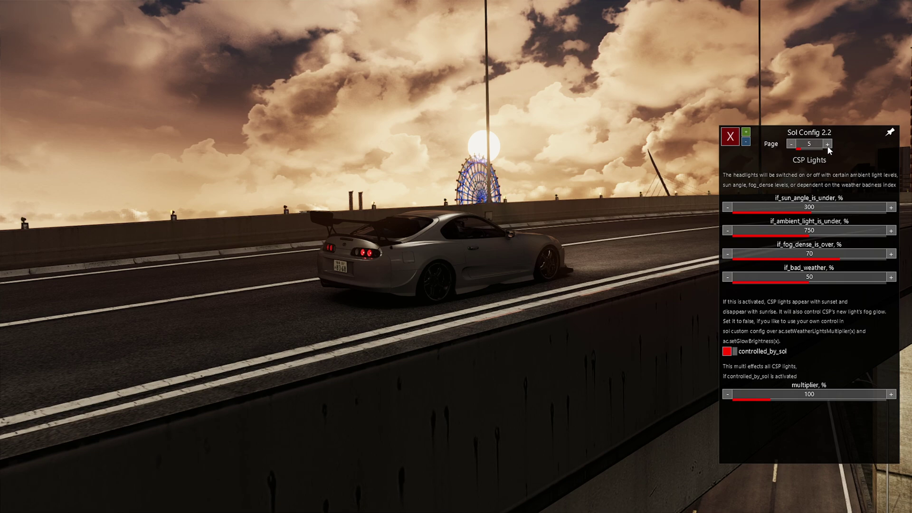
click(828, 144)
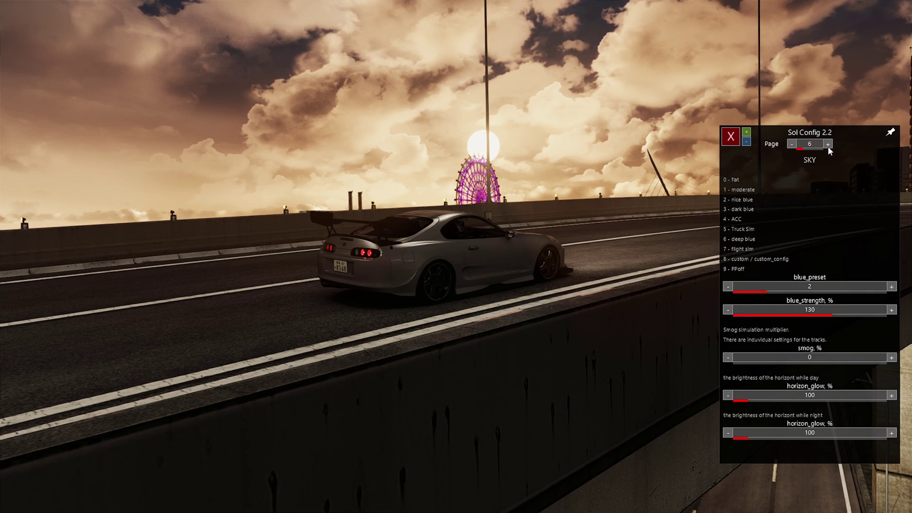
click(829, 144)
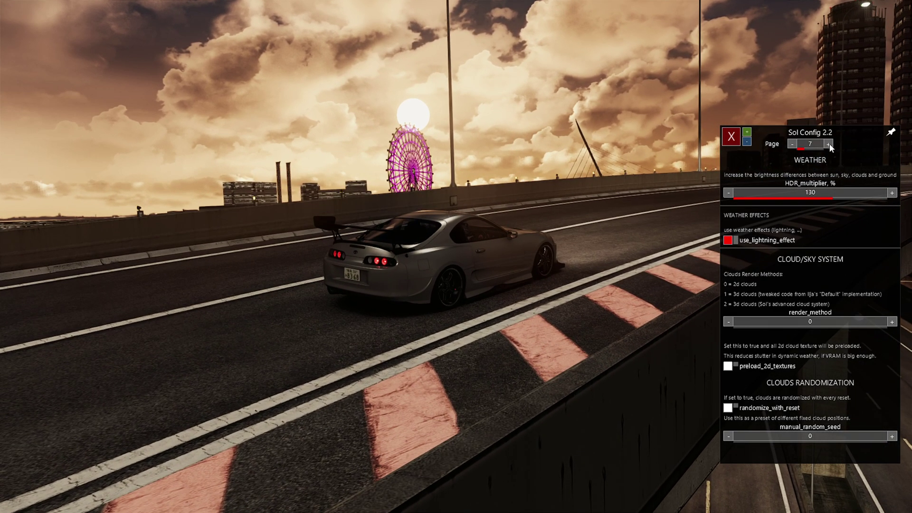
click(828, 144)
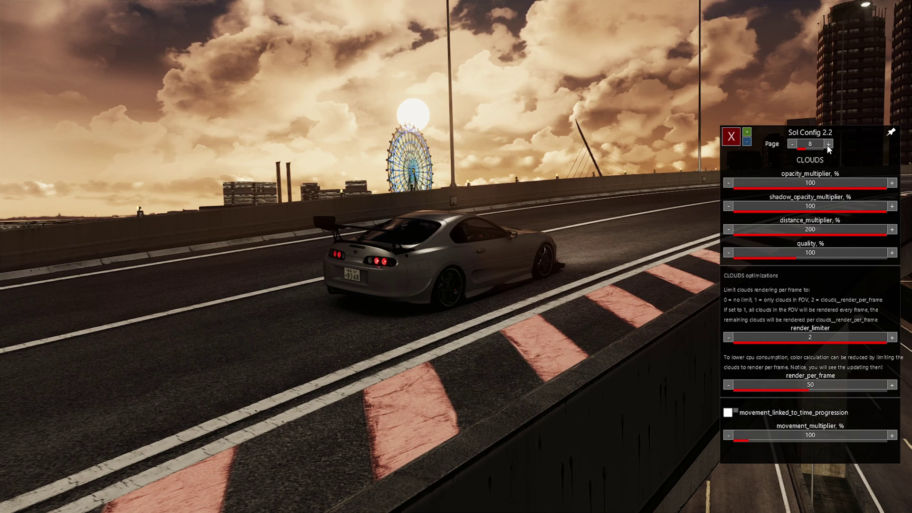
click(829, 144)
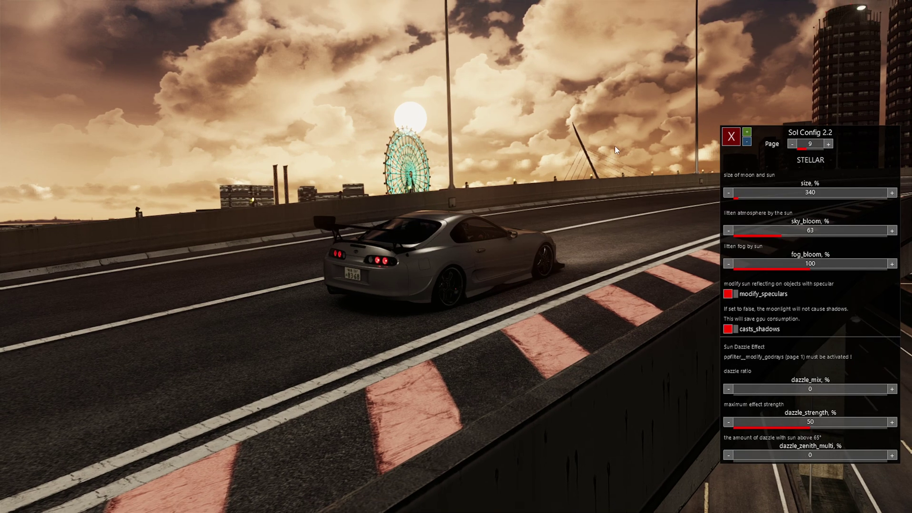
click(829, 144)
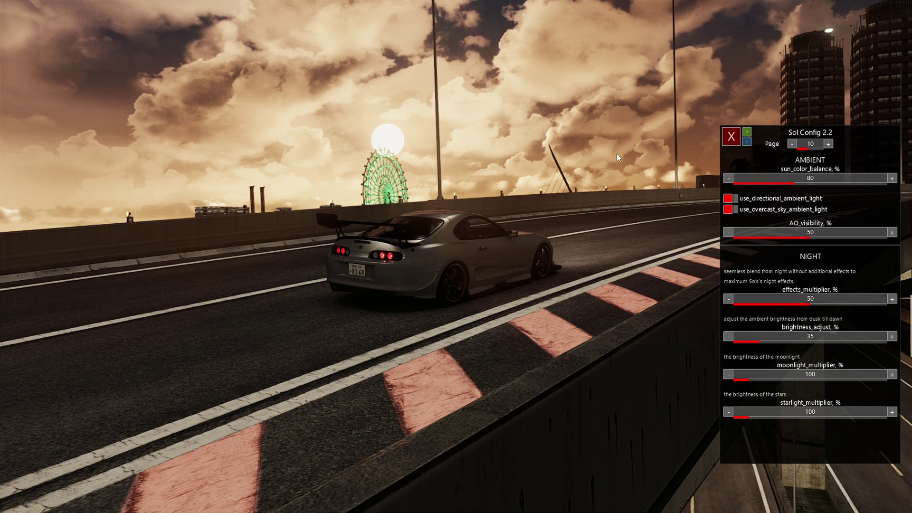
click(828, 144)
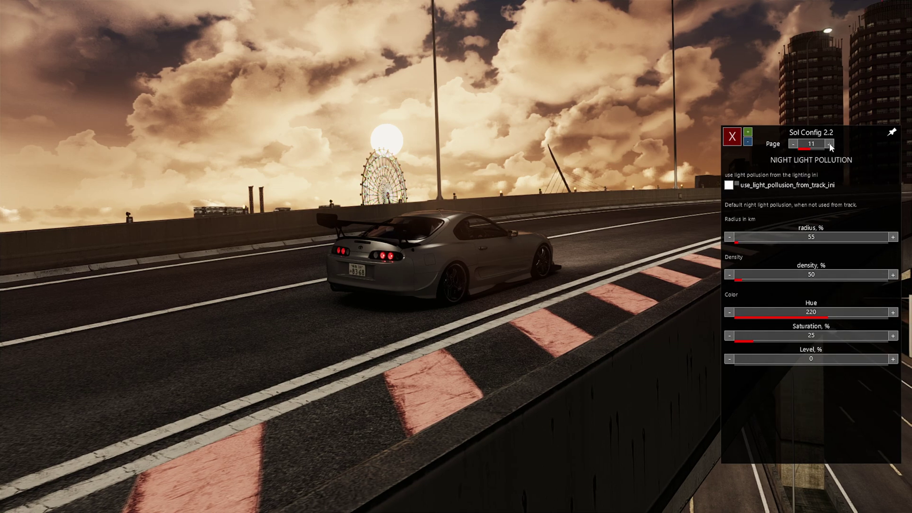
click(829, 145)
click(829, 144)
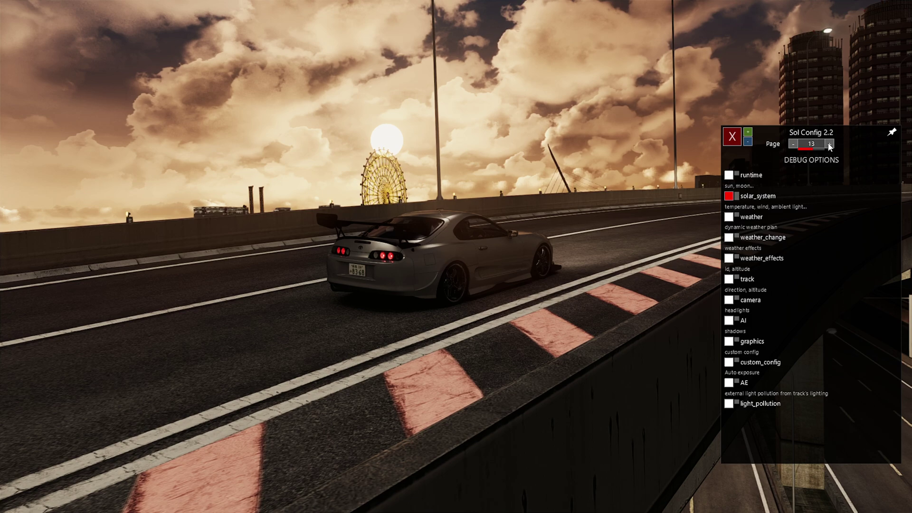
- Look through the nerd options from Nerd Sky through Nerd Clouds to Nerd Fog
click(830, 145)
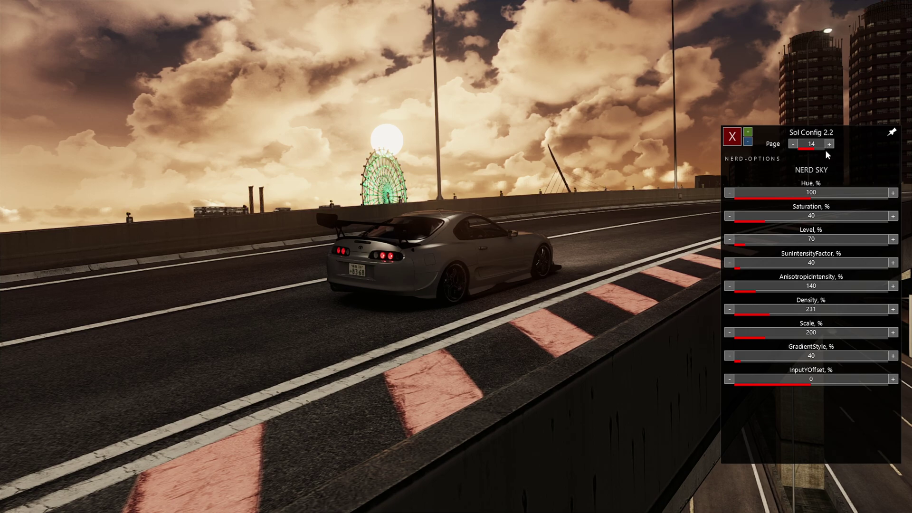
click(830, 145)
click(830, 146)
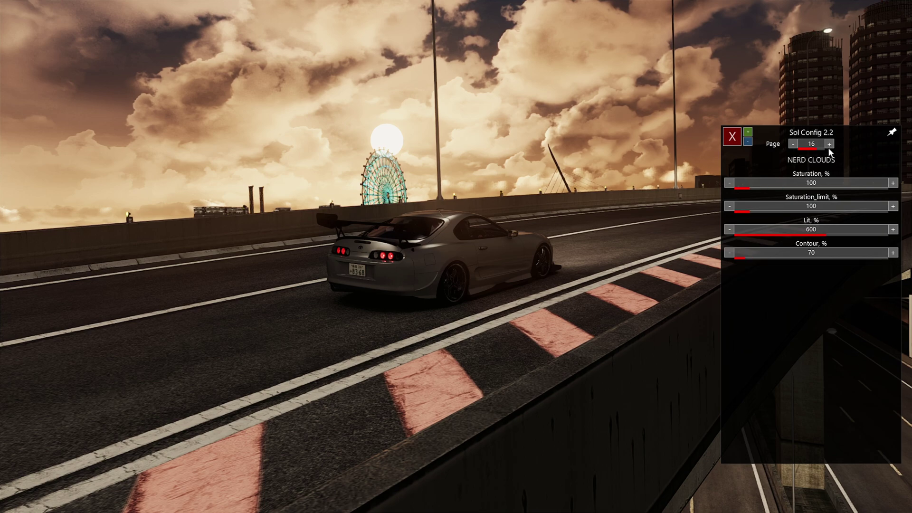
click(830, 144)
click(829, 145)
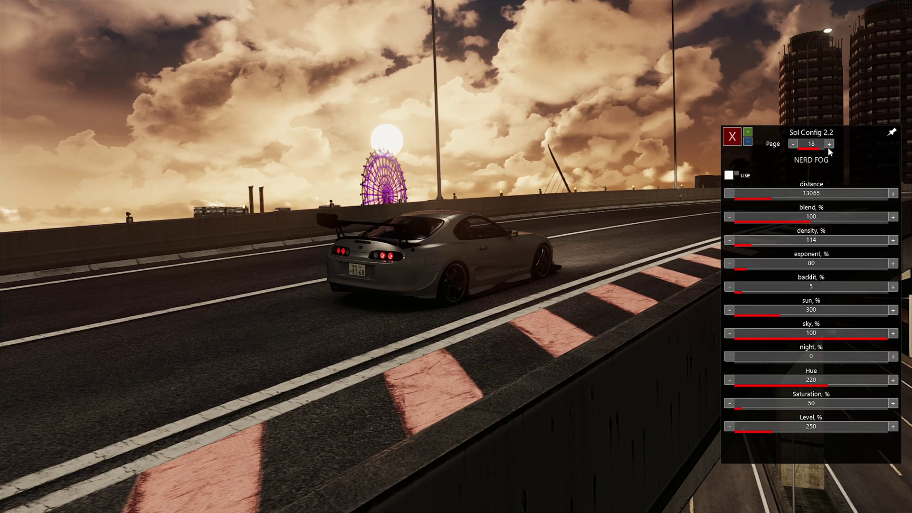
- Try toggling the Nerd Fog use option to compare the sky with and without it
click(729, 175)
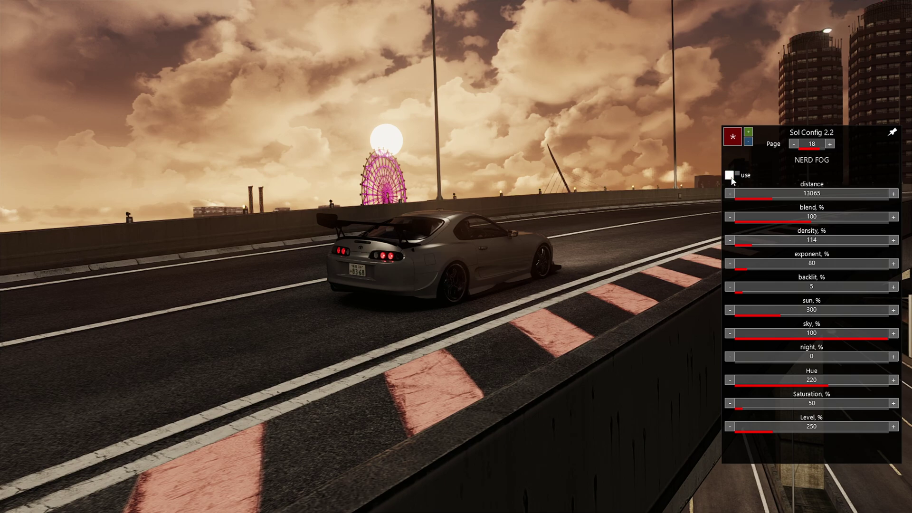
click(729, 175)
click(732, 176)
- Look through the remaining pages from Nerd Moon to the local smog settings on page 22, and close Sol Config
click(830, 144)
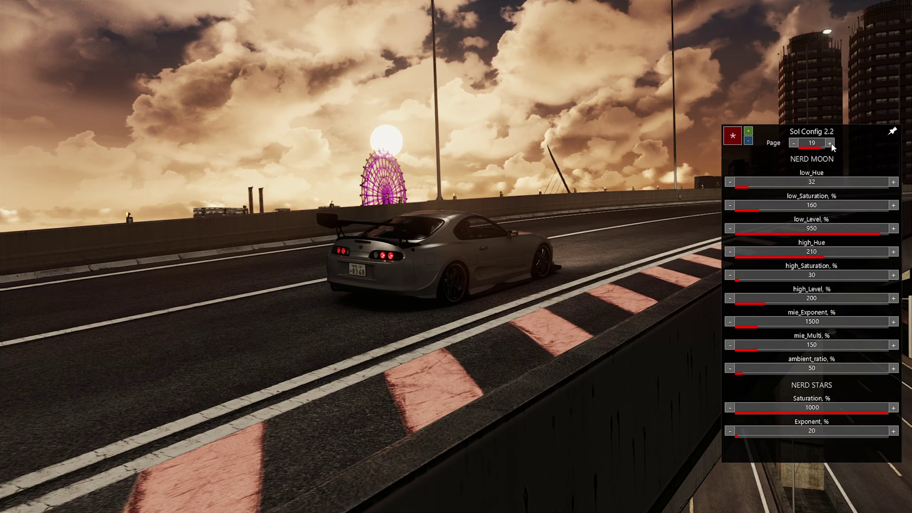
click(831, 143)
click(831, 144)
click(830, 144)
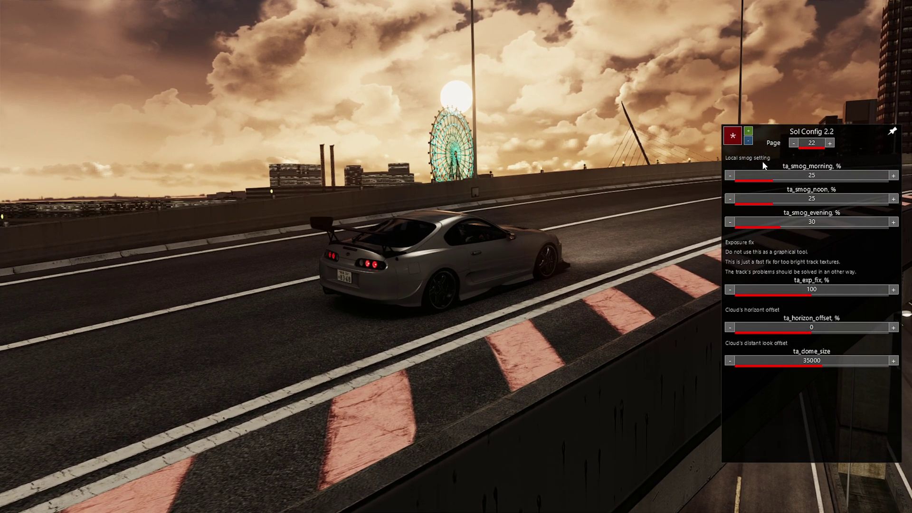
click(734, 136)
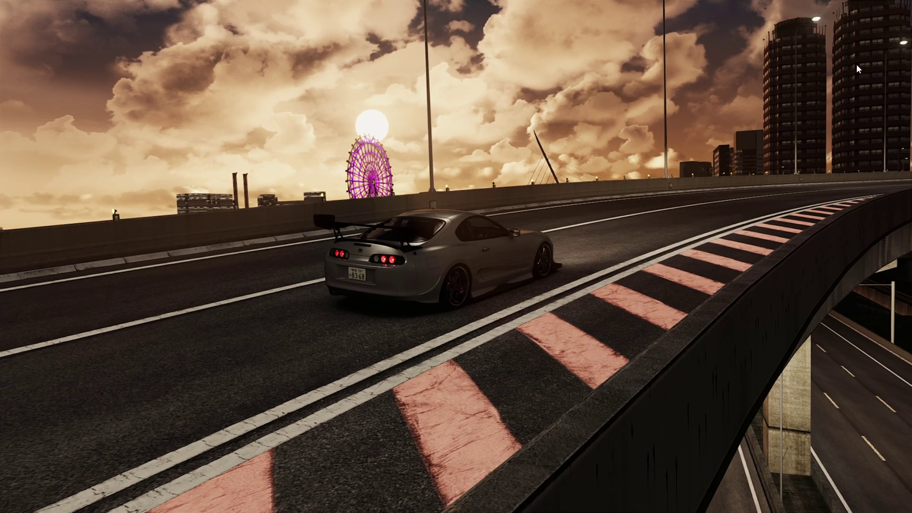
- Reopen the Sol Config app, reposition its window and return to page 1 with the presets
mouse_move(905, 47)
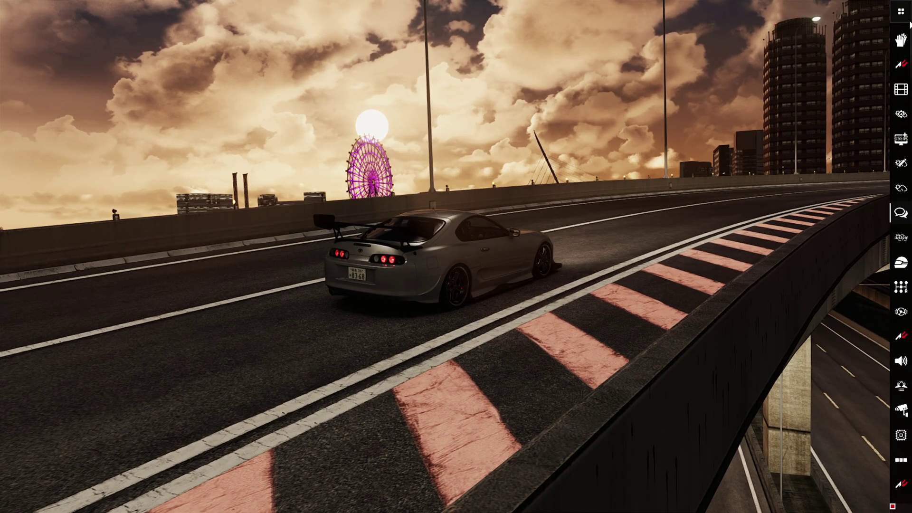
click(901, 11)
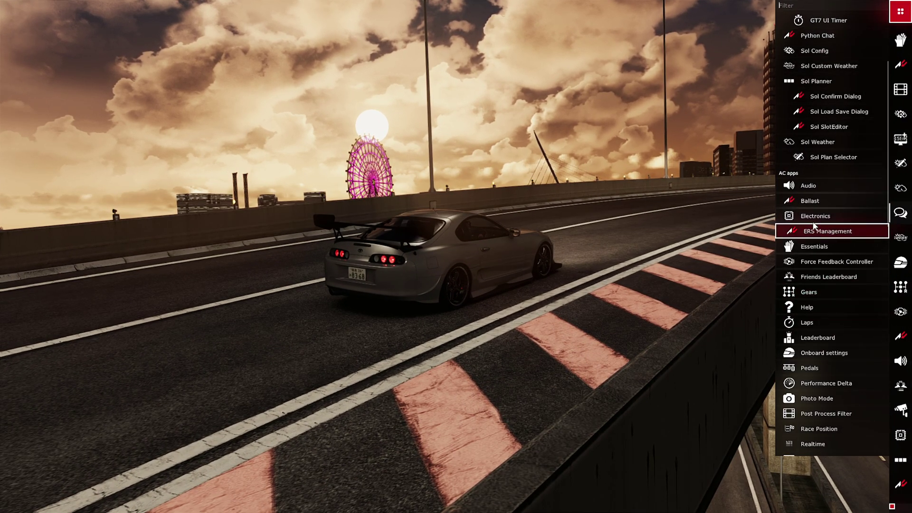
scroll(836, 209, up, 2)
click(814, 117)
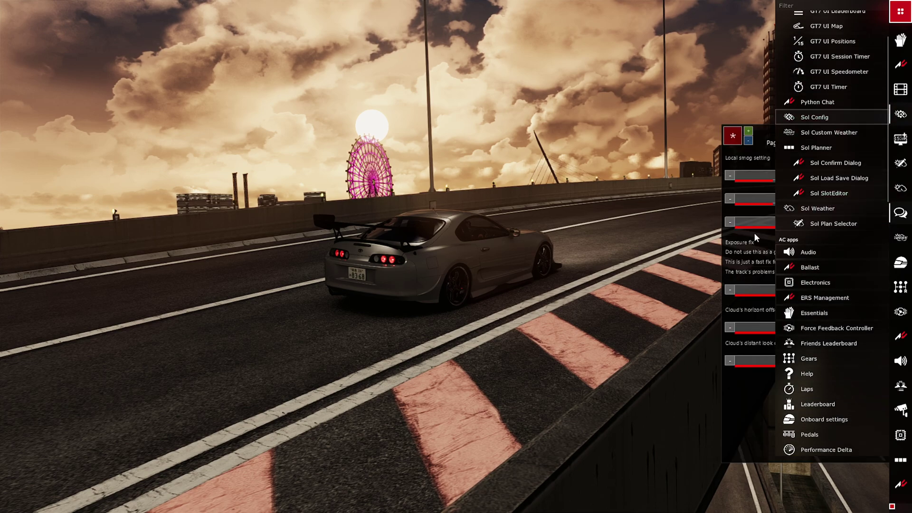
click(756, 133)
drag(771, 132, 766, 131)
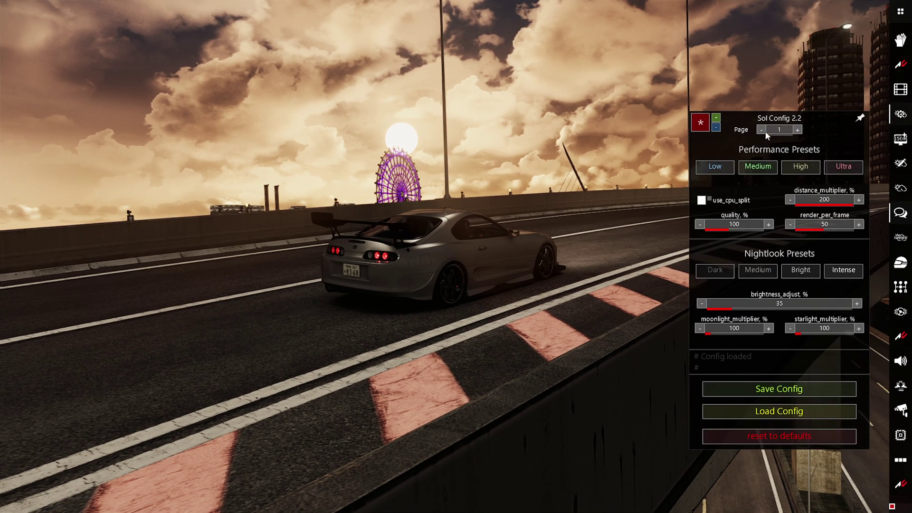
- Reset all Sol settings to their defaults and move the config window clear of the car
click(774, 438)
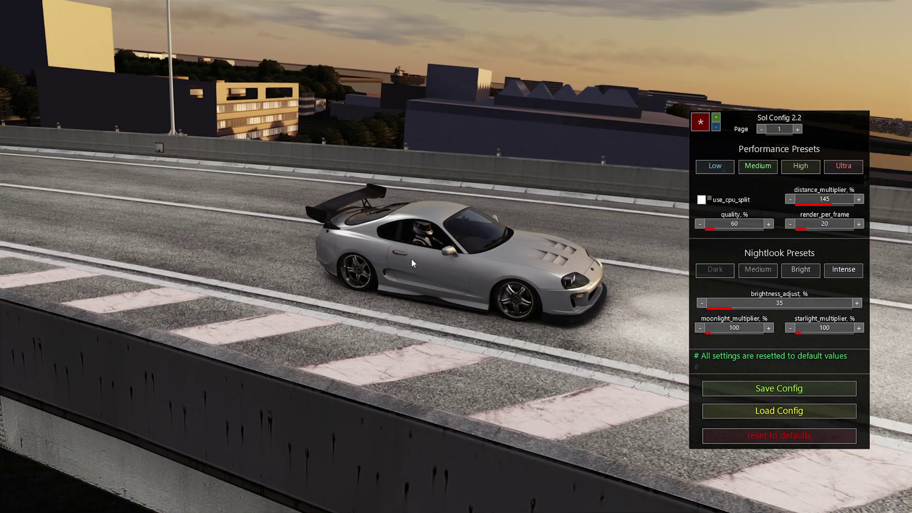
drag(411, 258, 306, 217)
drag(666, 151, 871, 136)
- Enable controlled_by_sol for the CSP Lights on page 5
click(861, 133)
click(861, 133)
click(861, 132)
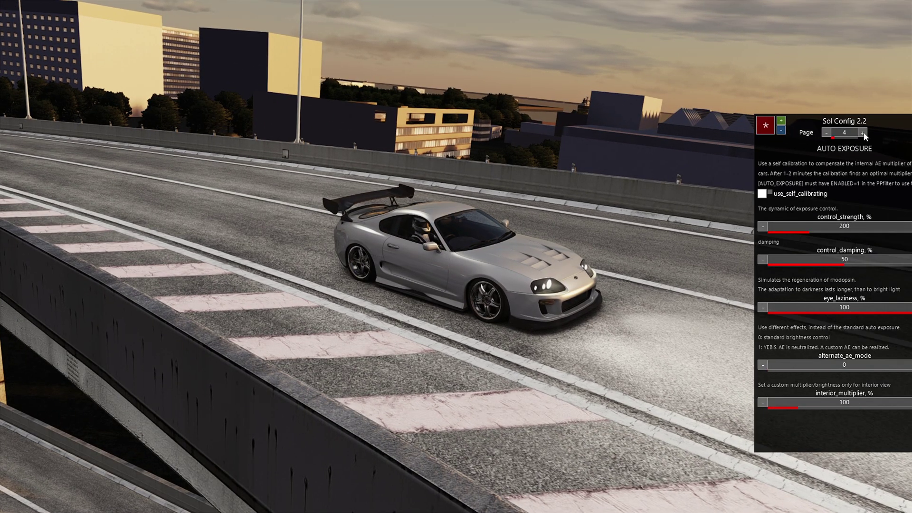
click(861, 132)
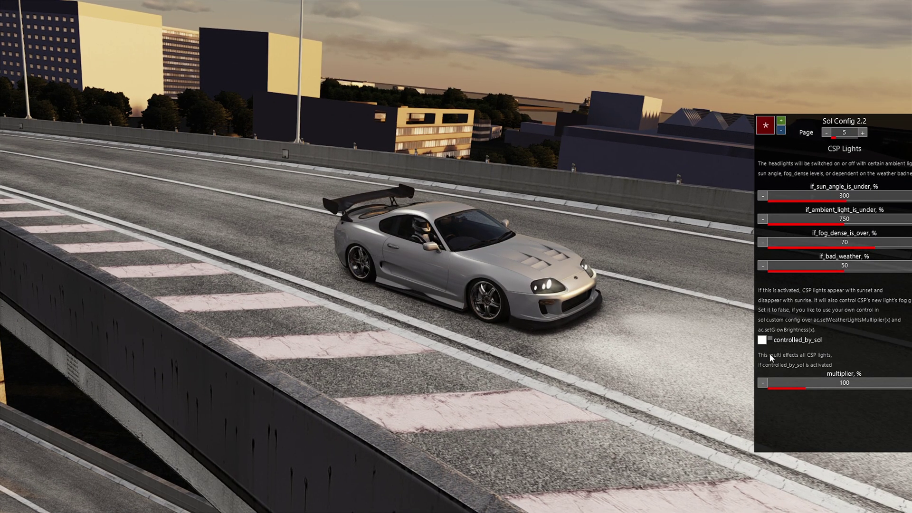
click(763, 340)
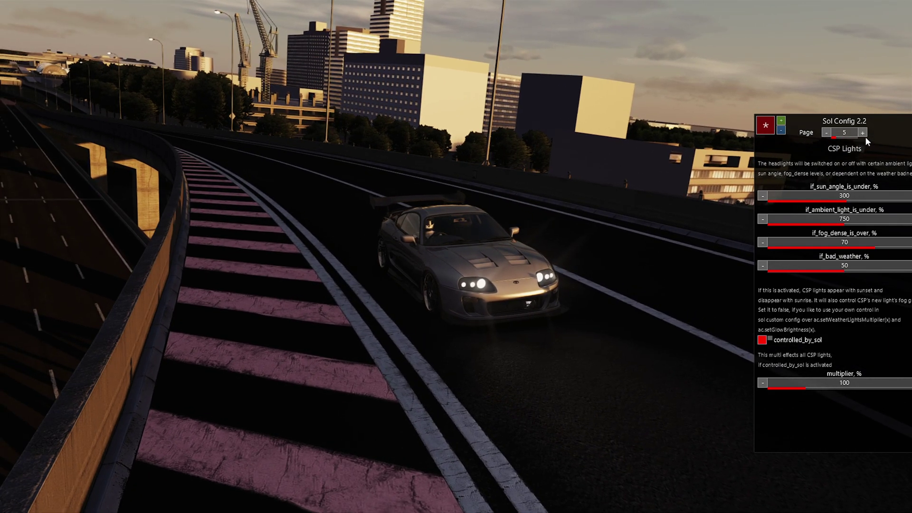
- Move the config window fully back into view and set the Nerd Ambient Saturation to 0 % on page 17
click(864, 133)
click(864, 133)
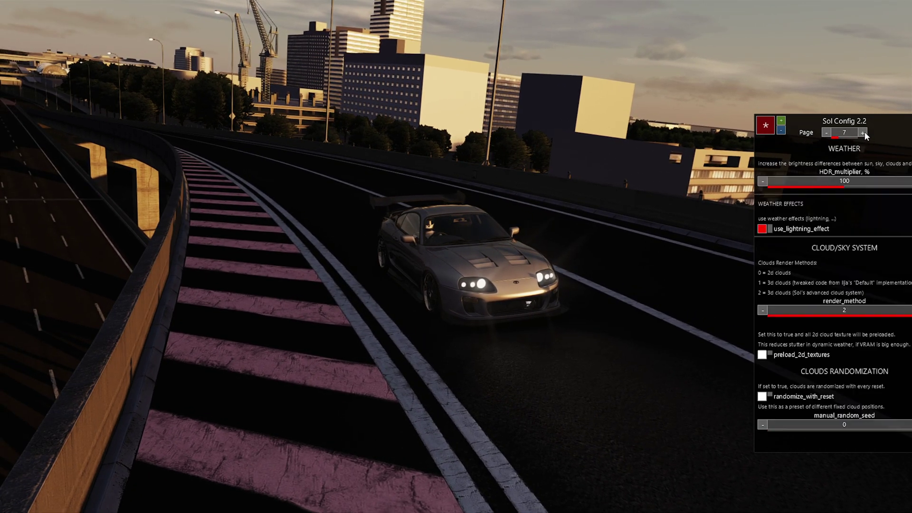
click(863, 133)
click(864, 133)
click(864, 134)
click(864, 133)
drag(867, 131, 811, 130)
click(810, 131)
click(810, 131)
click(810, 131)
click(810, 131)
click(810, 131)
click(810, 130)
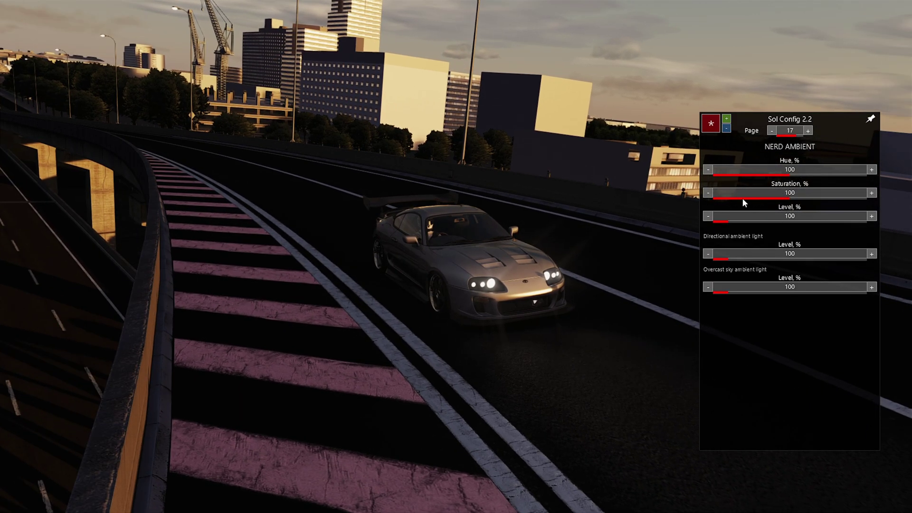
click(715, 197)
click(710, 195)
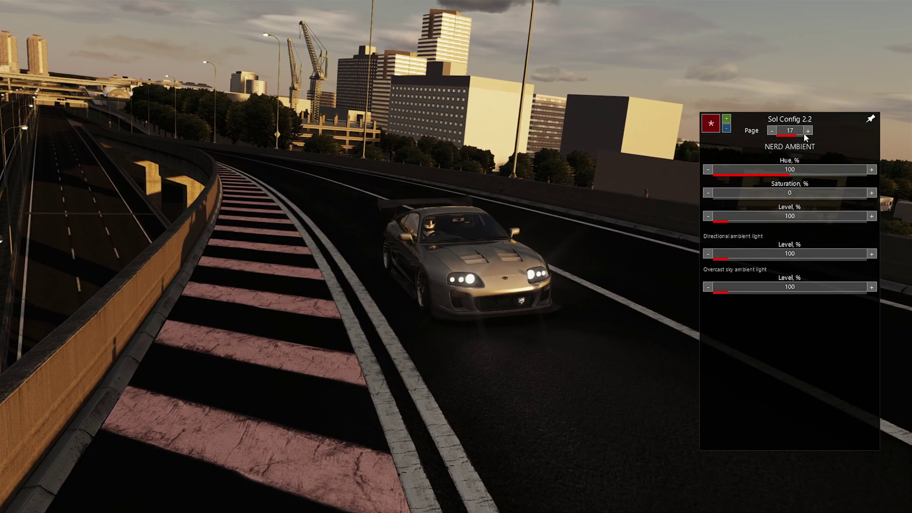
- Raise the Nerd Stars Saturation to 1000 % on page 19 of the Sol config
click(808, 131)
click(808, 131)
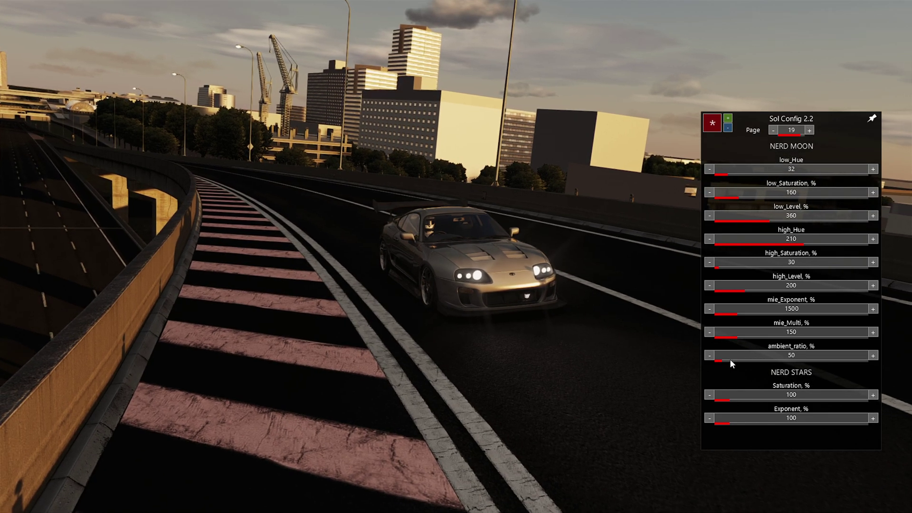
click(867, 400)
click(874, 397)
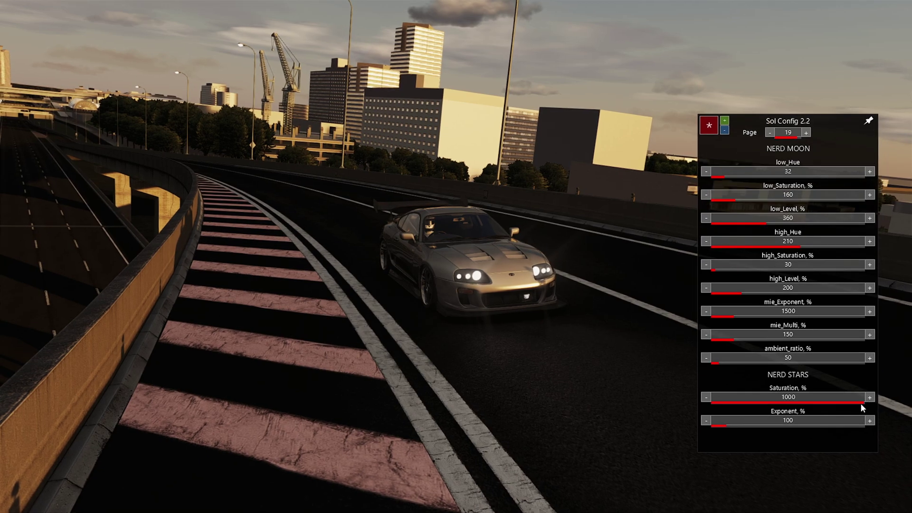
- Set the Nerd Stars Exponent to 25 %
click(712, 425)
click(711, 426)
click(717, 425)
click(716, 426)
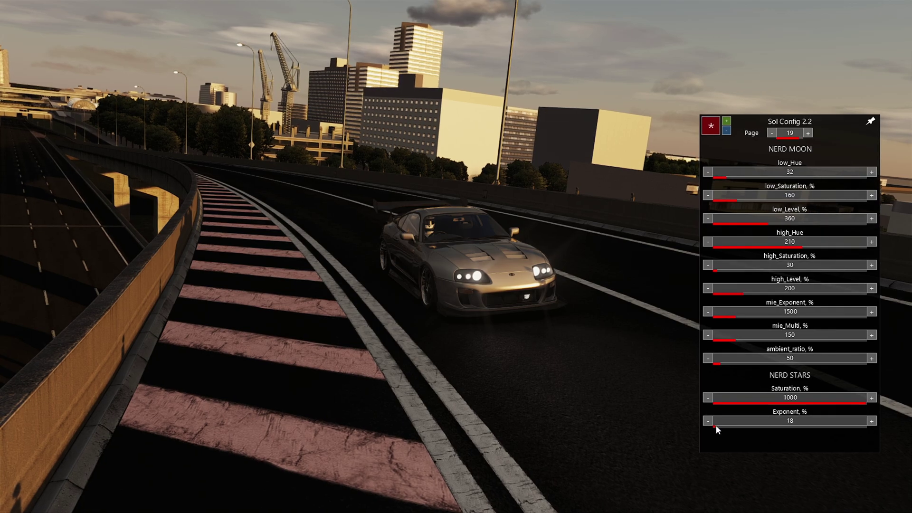
click(872, 421)
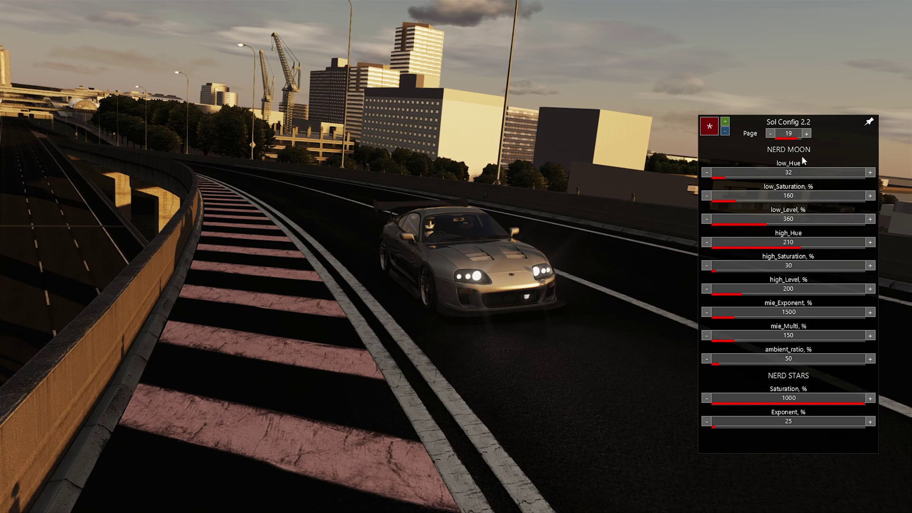
- Return to the Clouds settings on page 8 and set the cloud quality to 200 %
click(807, 133)
click(770, 134)
click(770, 134)
click(770, 134)
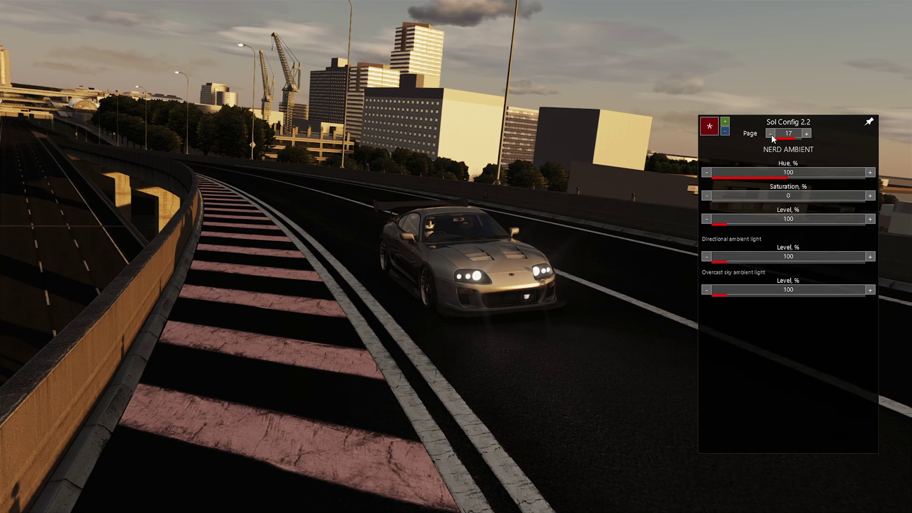
click(772, 135)
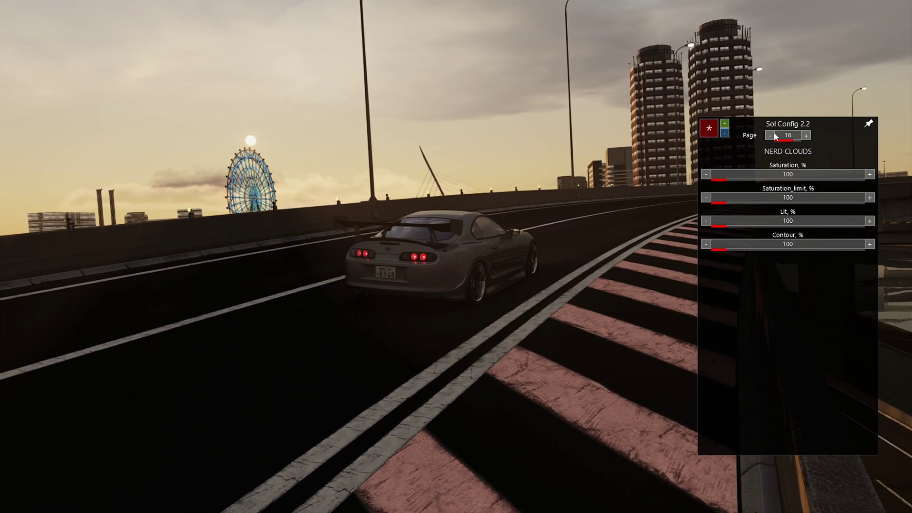
click(772, 135)
click(772, 136)
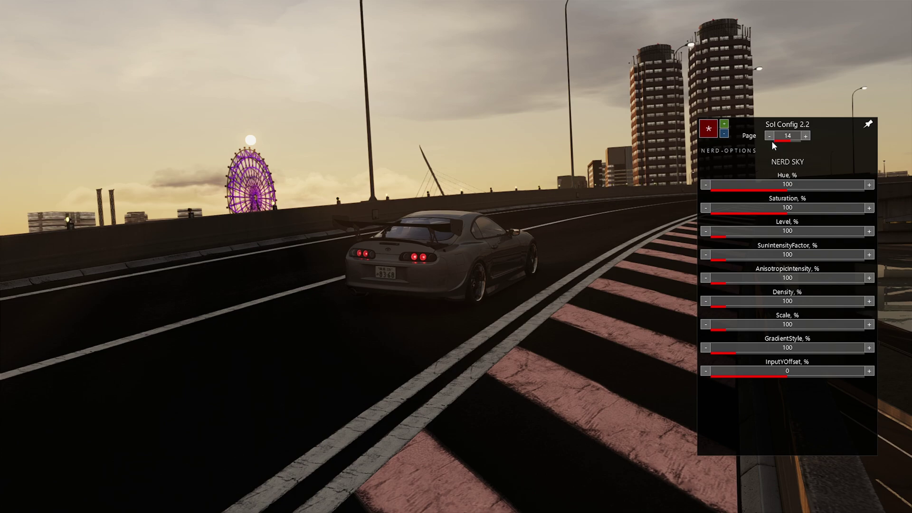
click(772, 136)
click(772, 136)
click(772, 136)
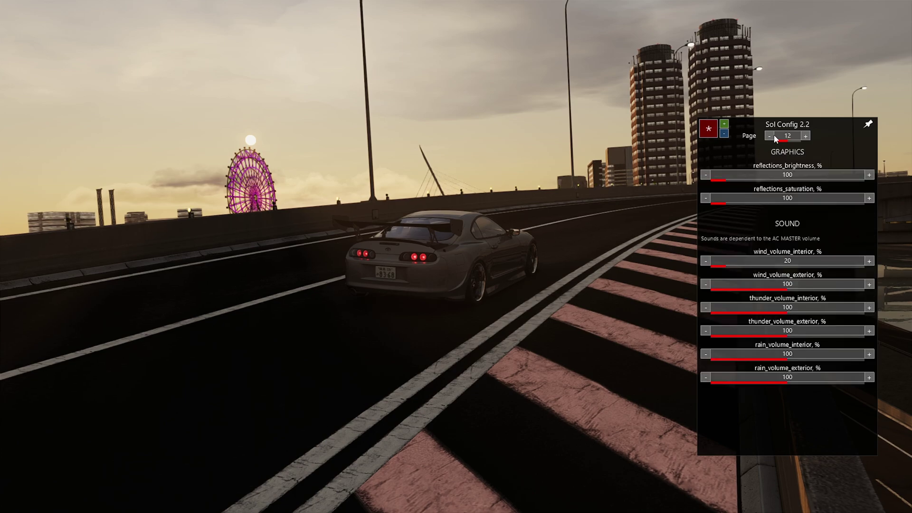
click(771, 136)
click(773, 136)
click(773, 137)
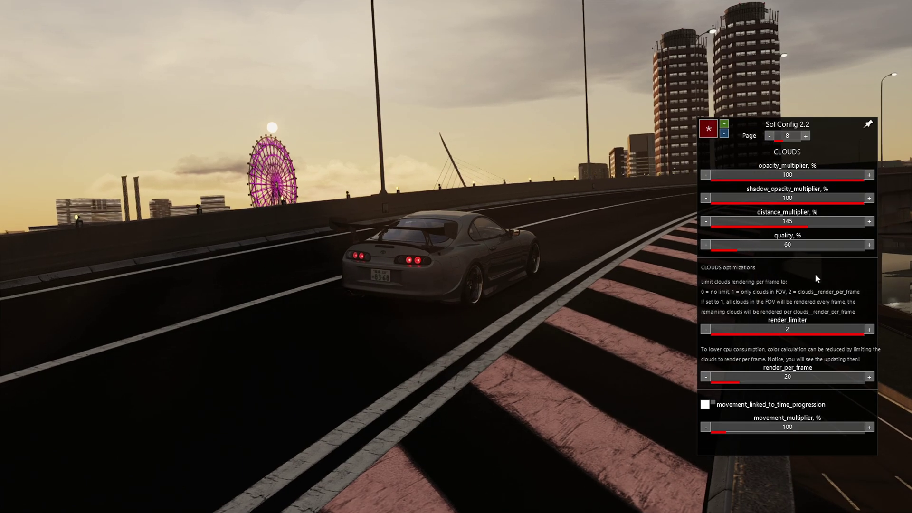
click(863, 247)
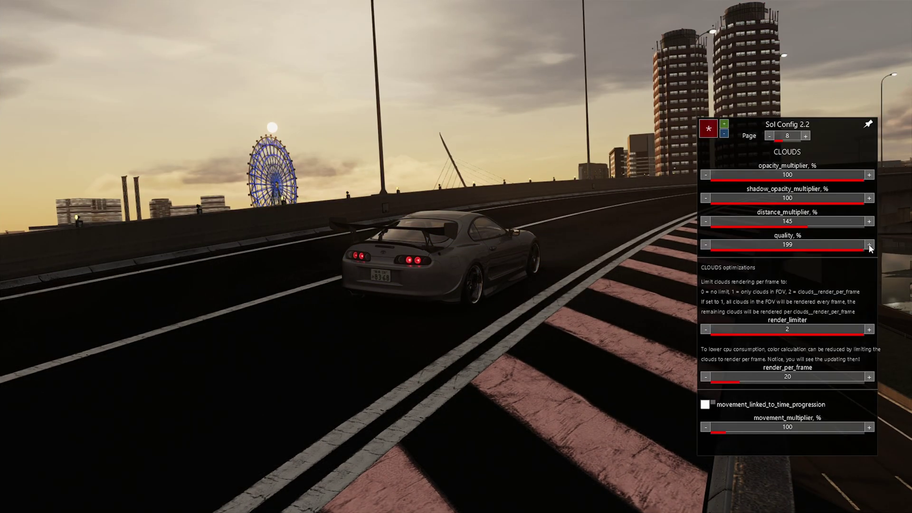
click(869, 244)
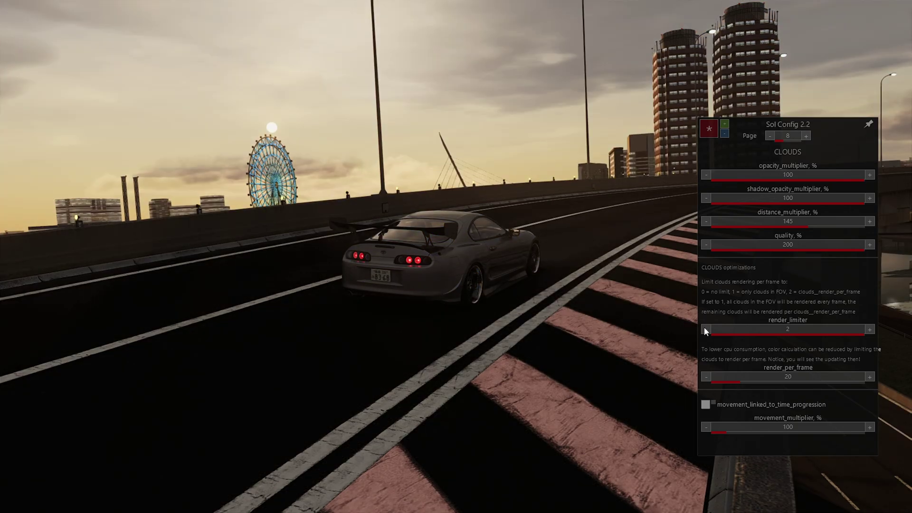
- Try the clouds render_limiter at 1 and 0 and set it back to 2
click(708, 330)
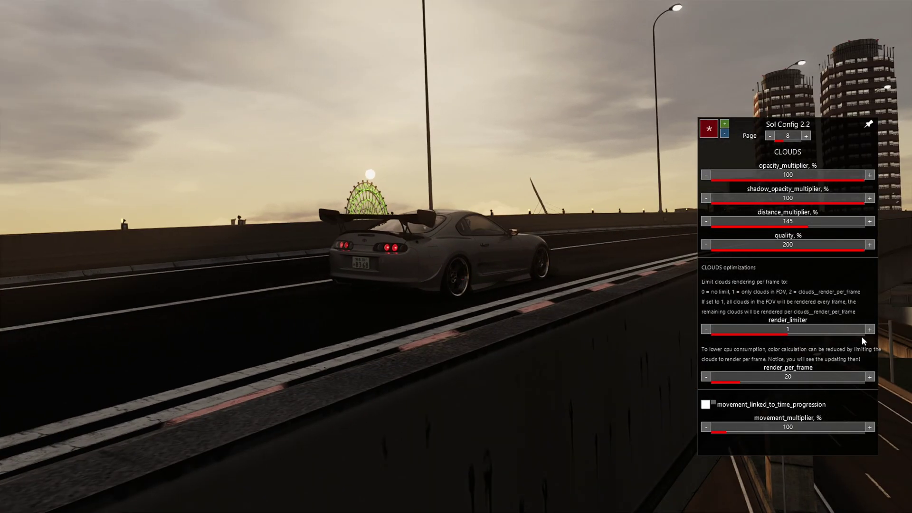
click(870, 330)
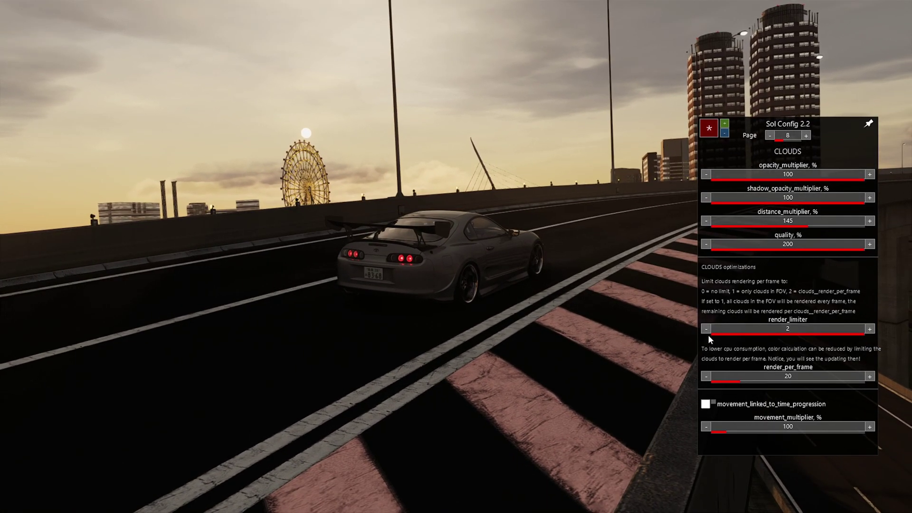
click(707, 330)
click(706, 330)
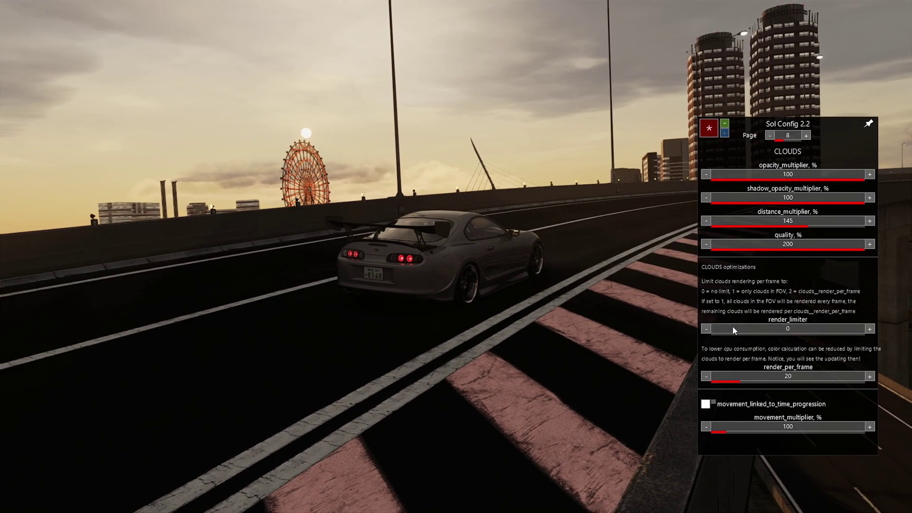
click(871, 332)
click(871, 332)
- Look through the Sol config pages from Clouds on page 8 up to Nerd Clouds on page 16
click(807, 135)
click(807, 136)
click(770, 135)
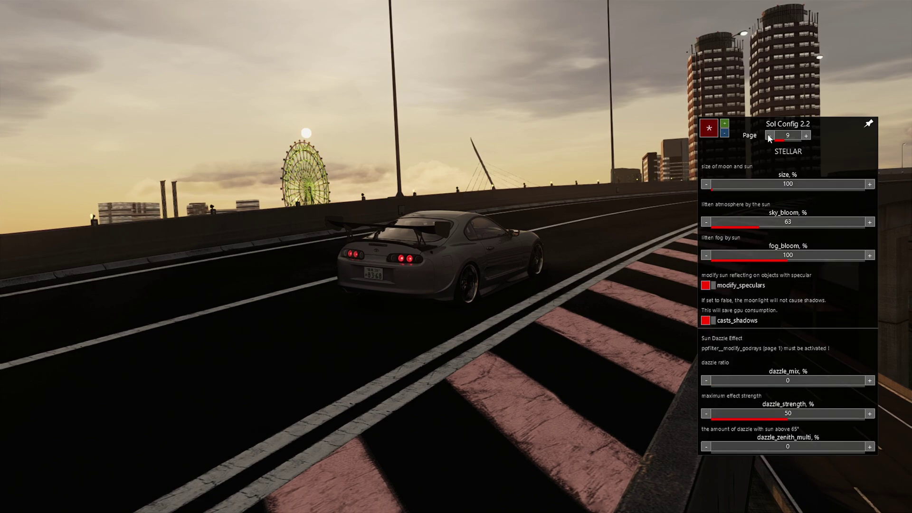
click(805, 136)
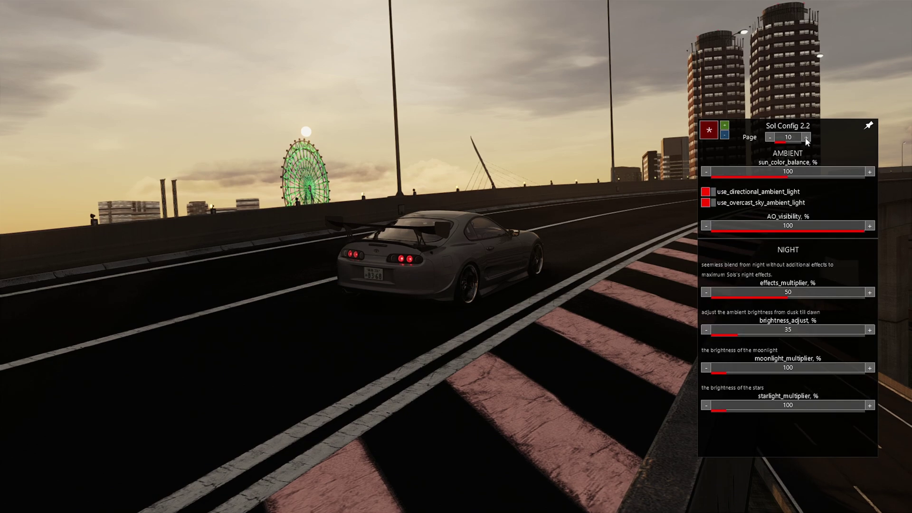
click(804, 137)
click(805, 136)
click(804, 137)
click(807, 140)
click(807, 140)
click(807, 139)
click(807, 140)
click(770, 139)
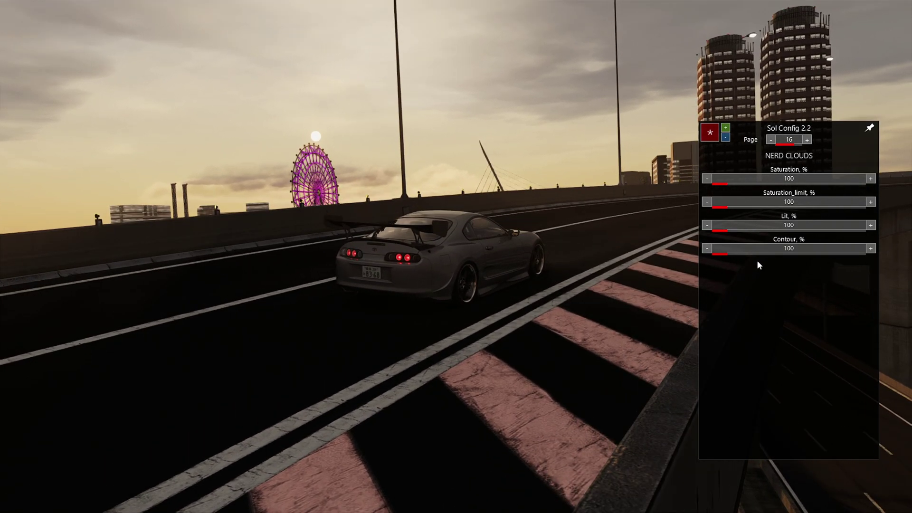
- Compare low and high Nerd Clouds Contour values, settle the Contour on 250 % and raise Lit to 600 %
click(769, 252)
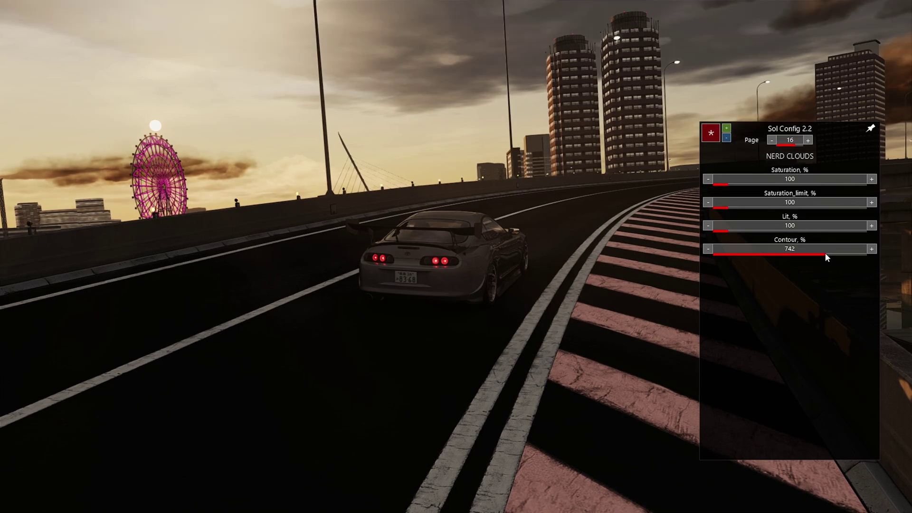
click(732, 254)
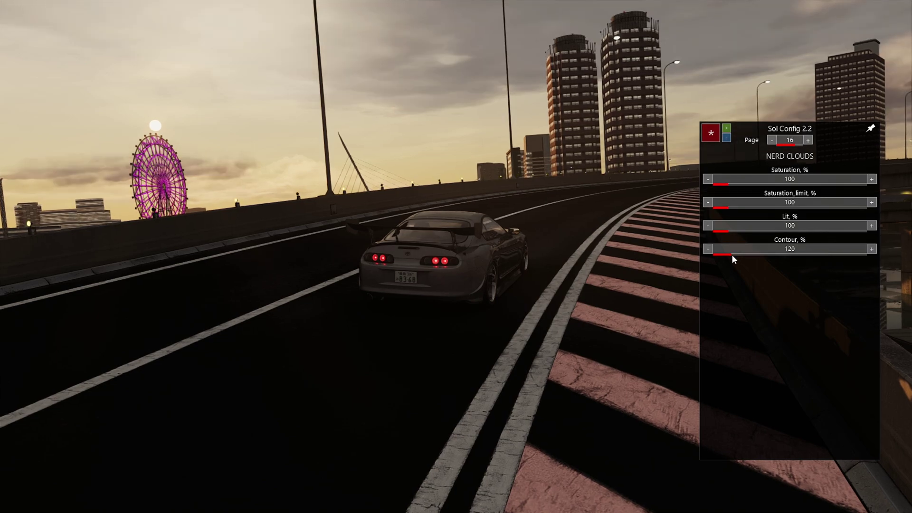
click(815, 253)
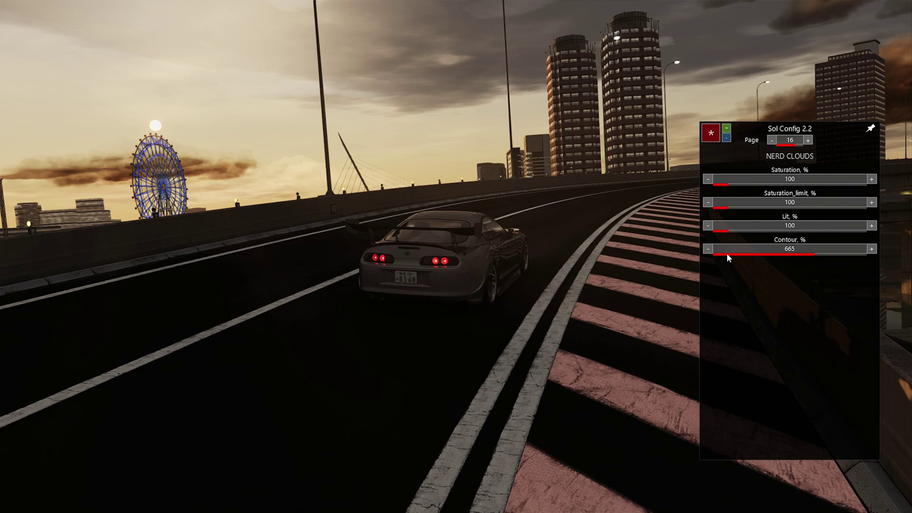
click(727, 253)
click(817, 255)
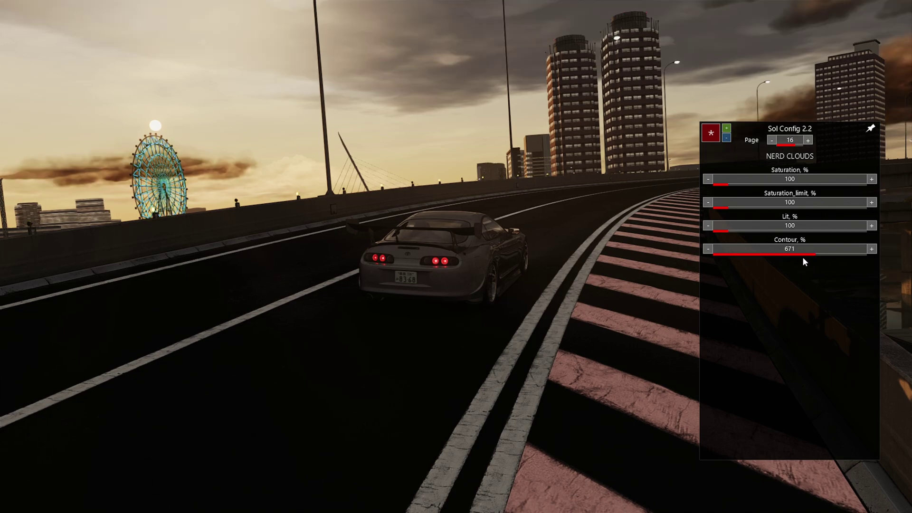
click(752, 255)
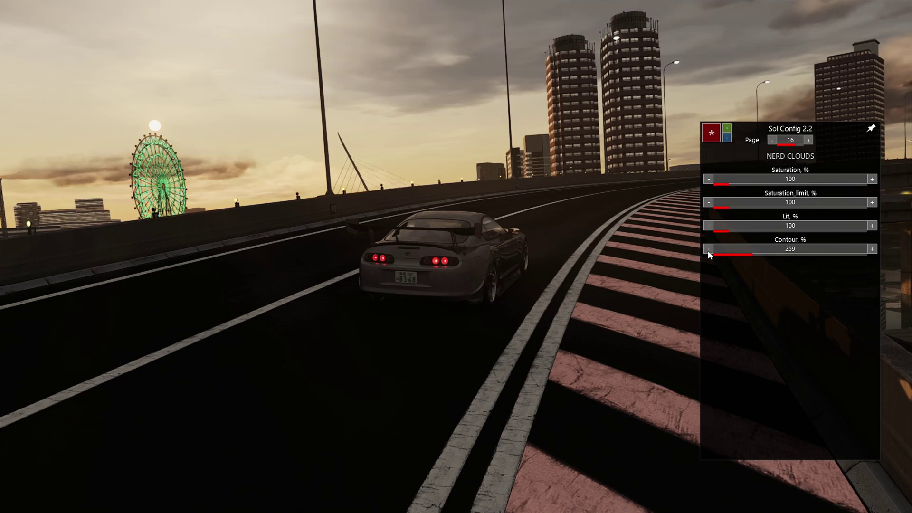
click(708, 250)
click(708, 250)
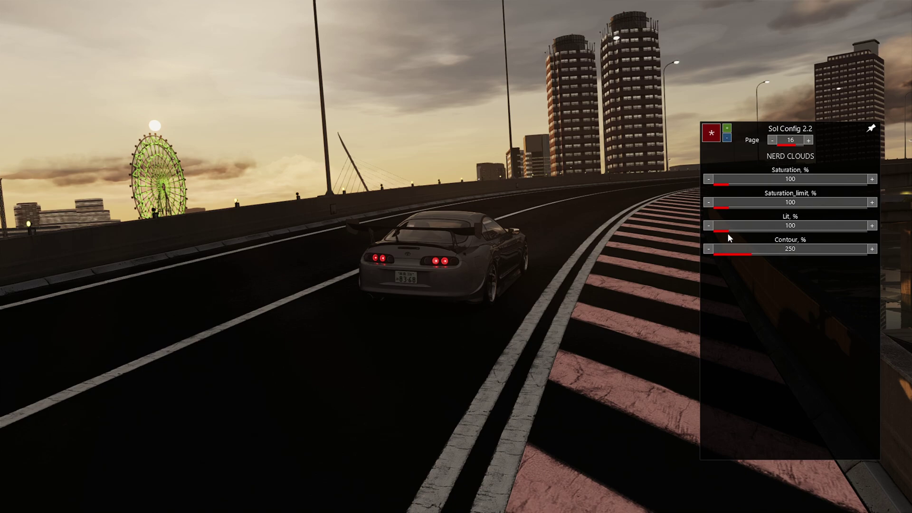
click(754, 229)
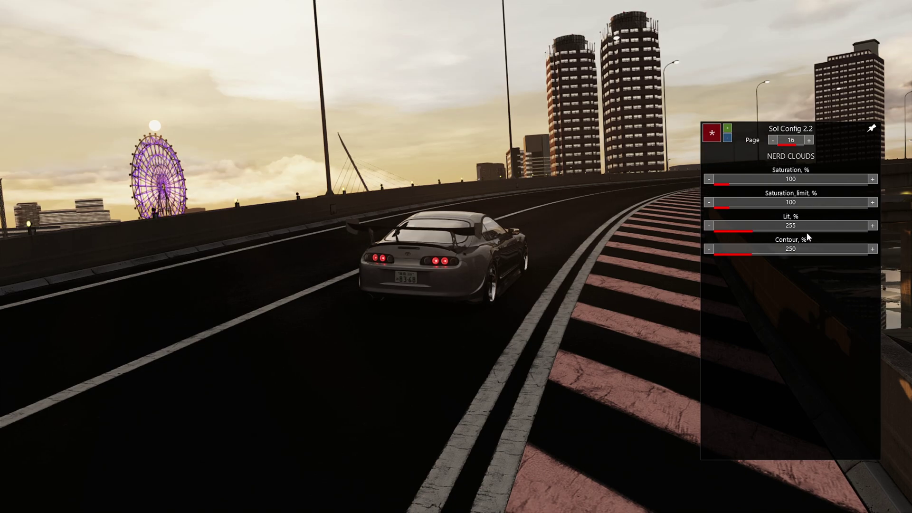
click(806, 230)
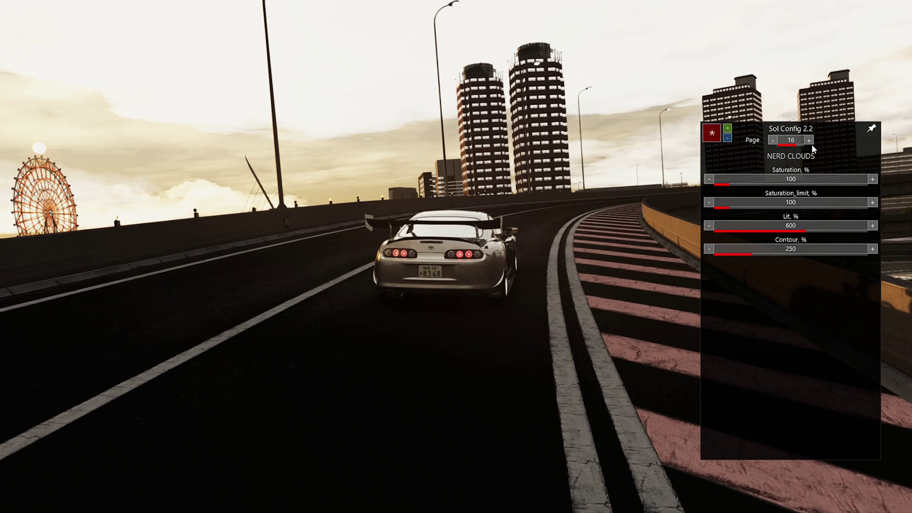
- Lower the Nerd Sky SunIntensityFactor to 40 % on page 14
click(809, 141)
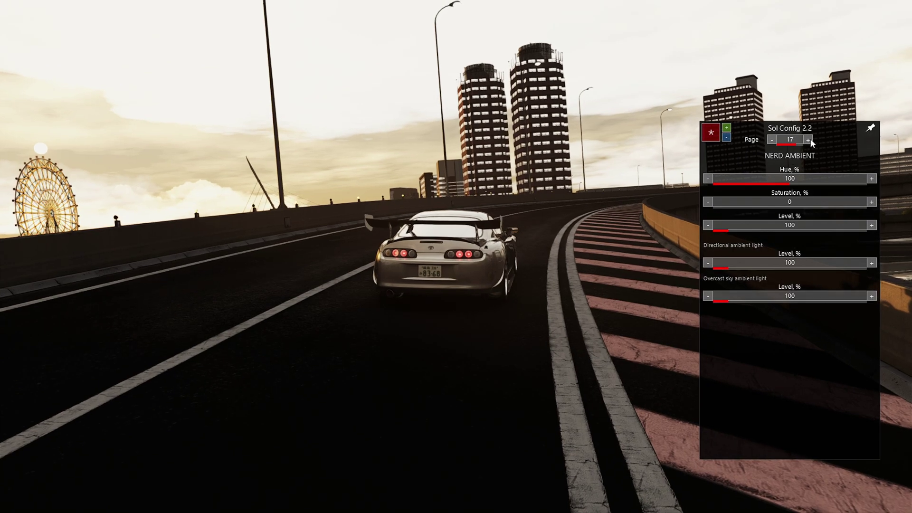
click(773, 140)
click(773, 140)
click(774, 141)
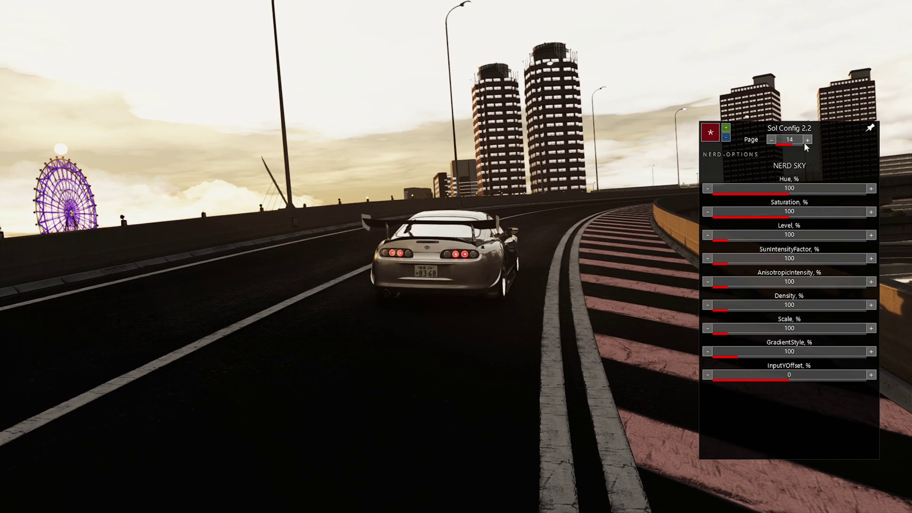
click(807, 141)
click(774, 140)
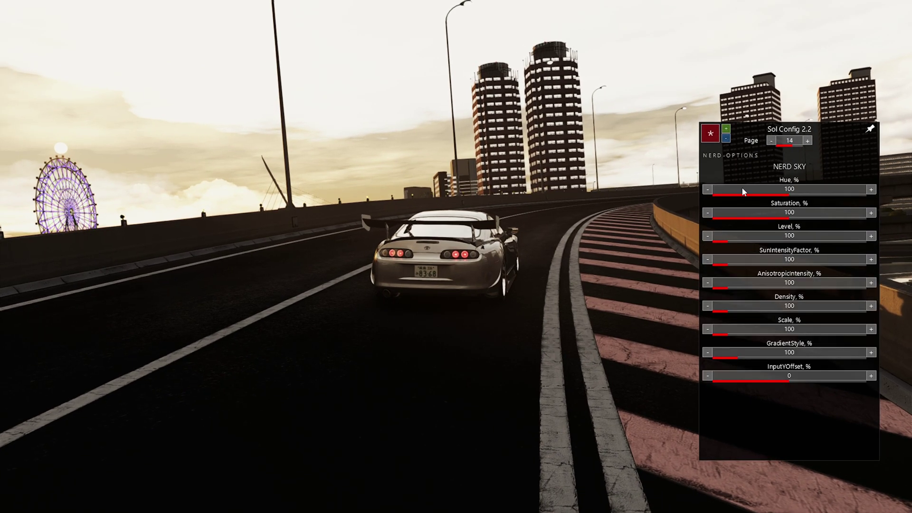
click(722, 261)
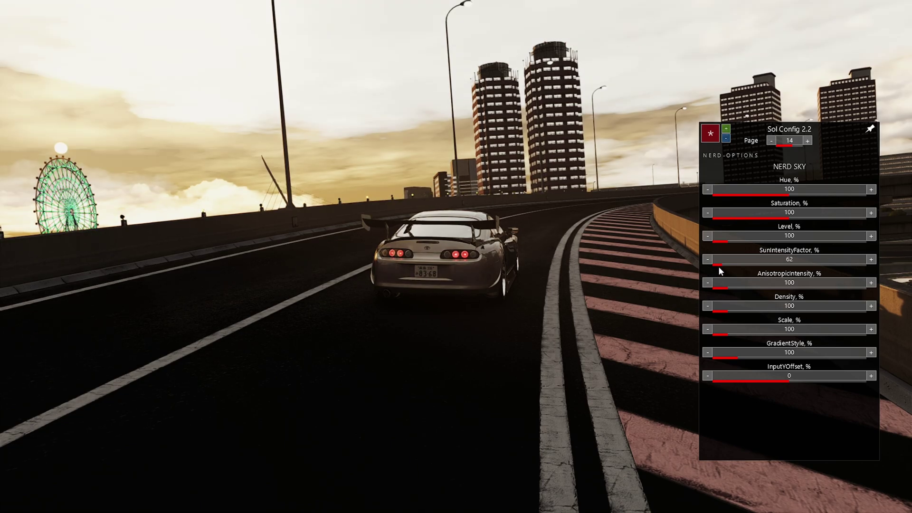
click(719, 264)
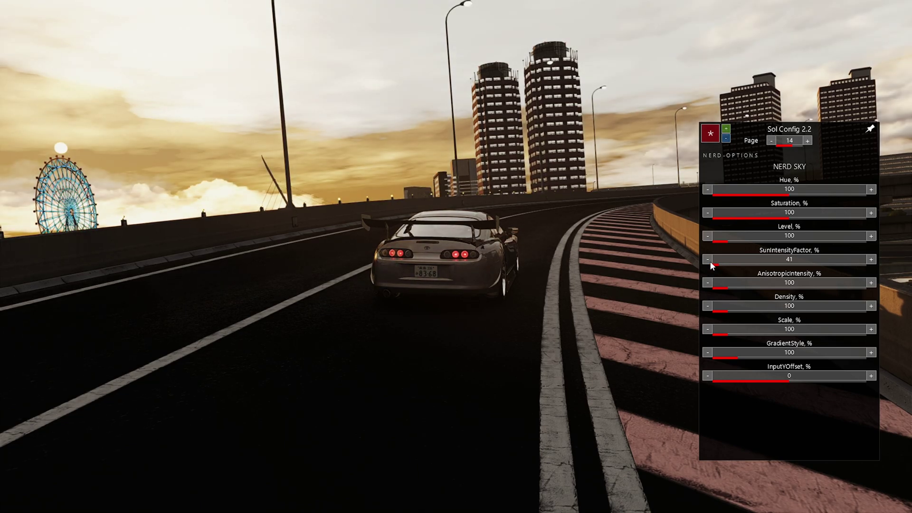
click(710, 262)
- Try adjusting the Nerd Sky Density and bring it back to 100 %
click(726, 312)
click(727, 312)
click(706, 306)
click(707, 306)
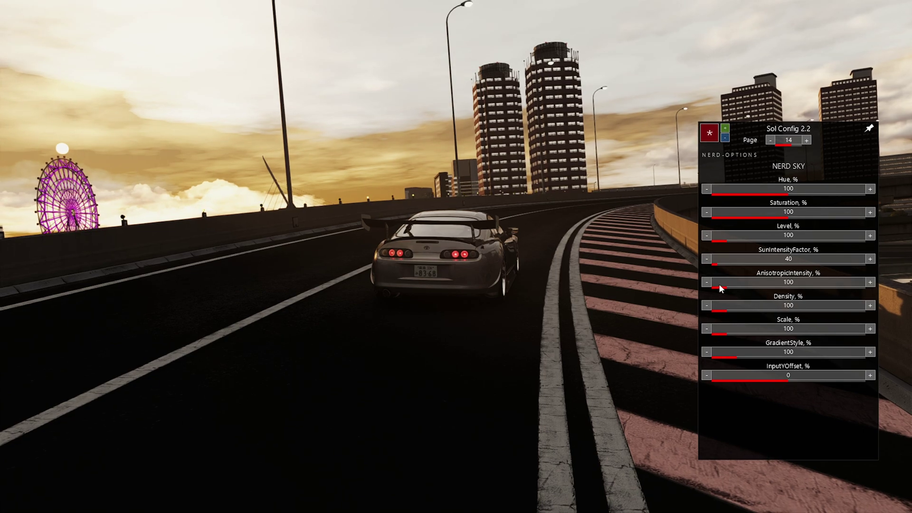
- Lower the Nerd Sky AnisotropicIntensity to 15 % and check the sky around the car
click(721, 285)
click(715, 286)
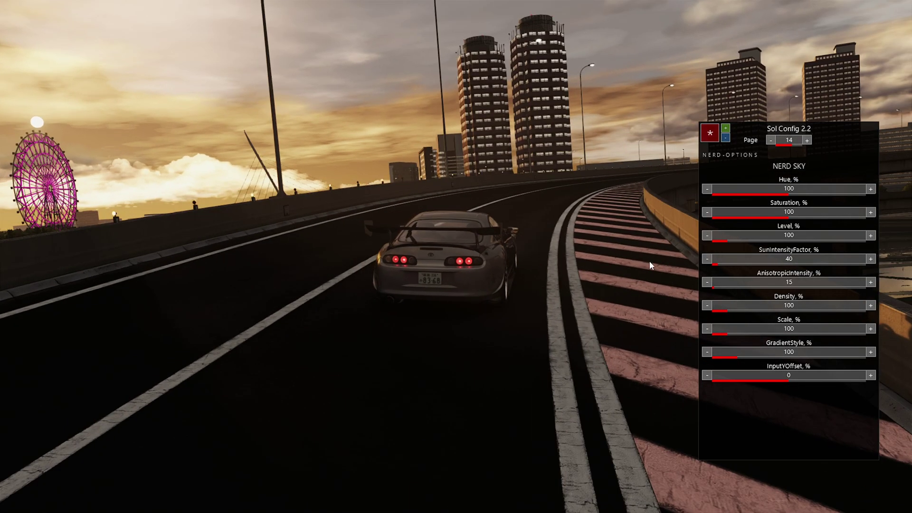
drag(693, 278, 406, 239)
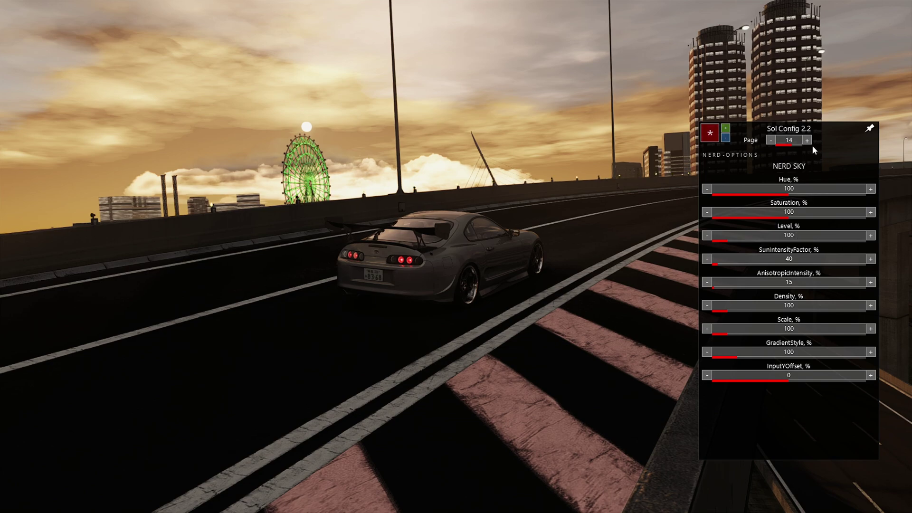
- Look through the Nerd options from page 15 to the Nerd Ambient settings on page 17
click(807, 140)
click(807, 141)
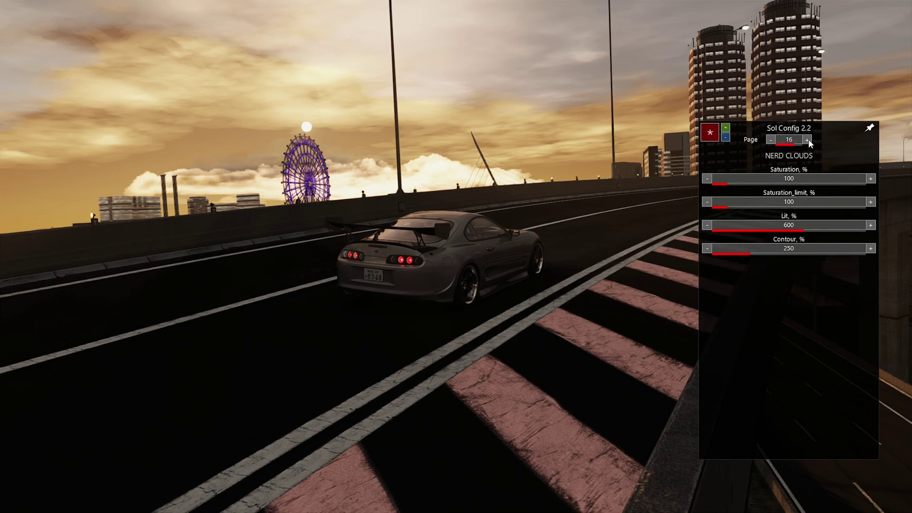
click(808, 140)
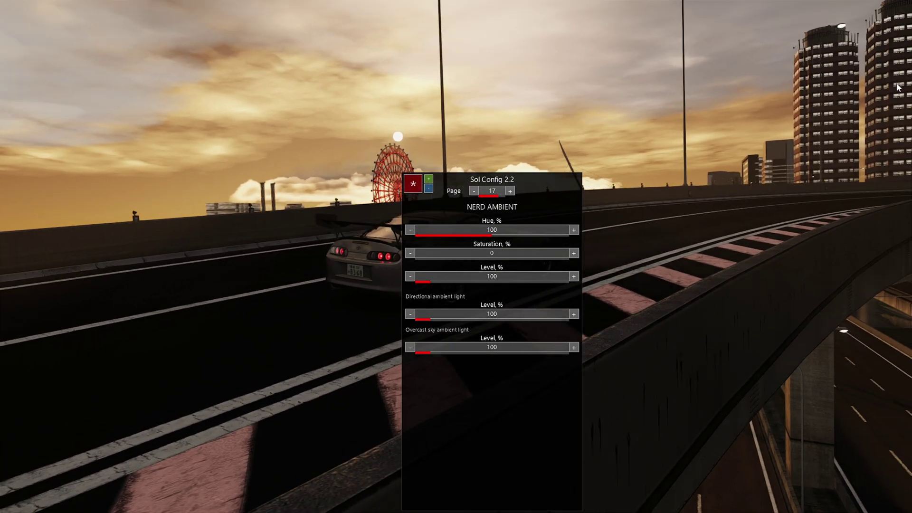
- Open Sol Custom Weather and turn off its custom weather use option
mouse_move(901, 85)
click(901, 11)
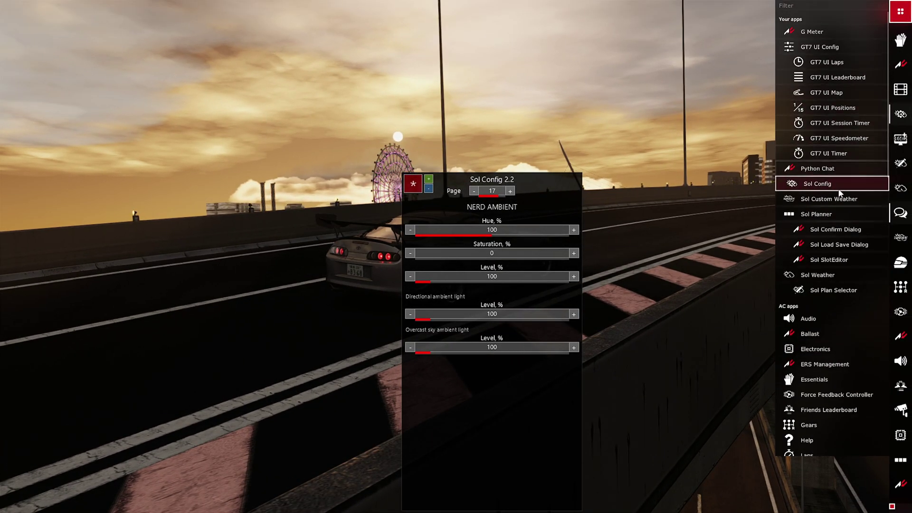
click(839, 198)
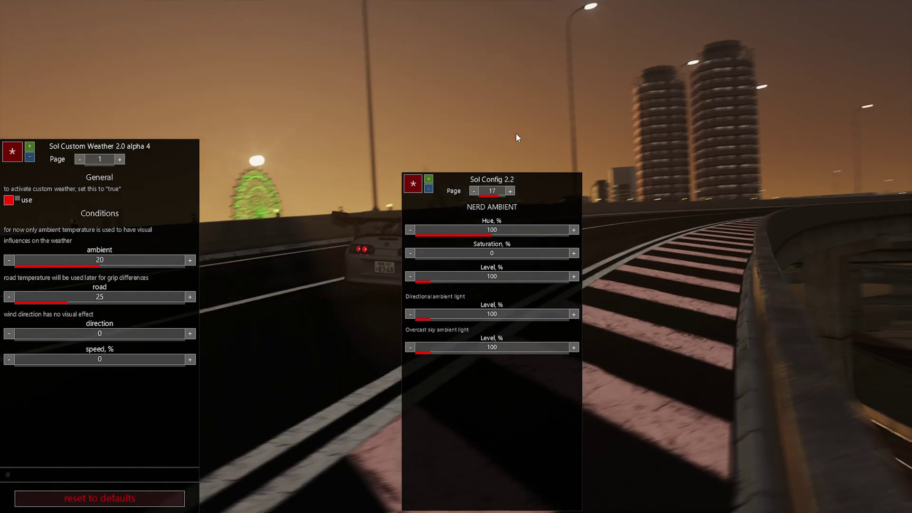
click(8, 200)
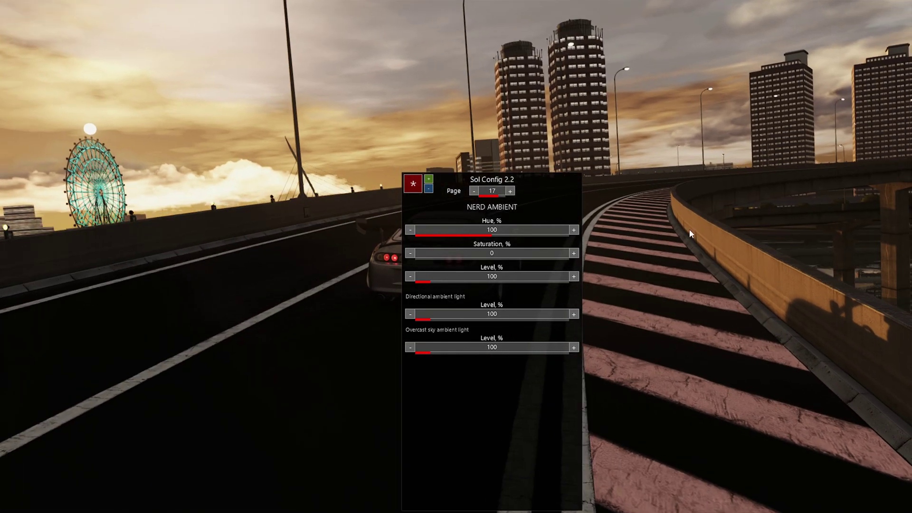
- Look through the Nerd Fog, Moon, Stars, Night Sky and CSP Lights settings on pages 18 to 20
click(510, 191)
click(510, 191)
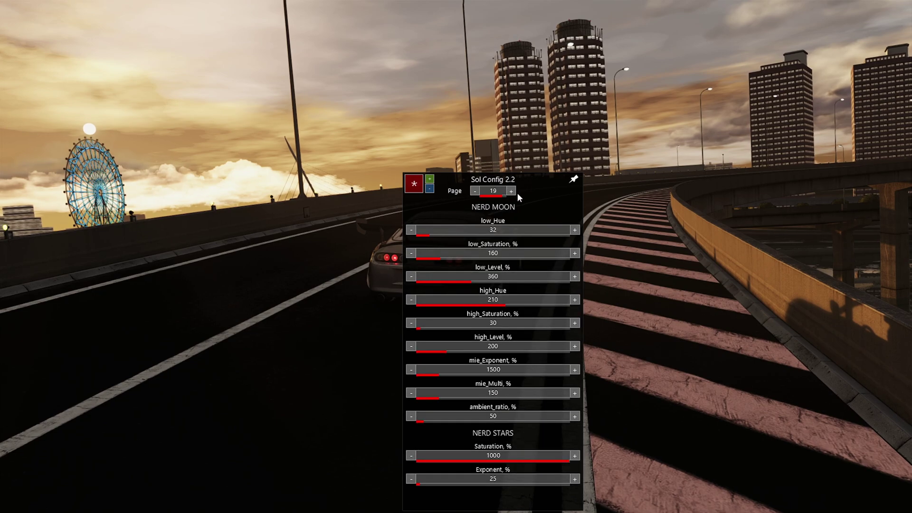
click(511, 191)
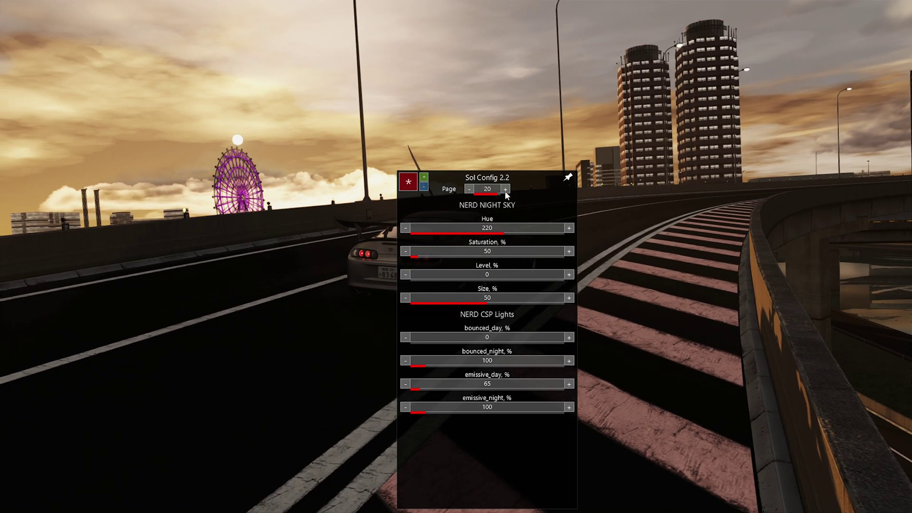
click(508, 190)
click(508, 189)
click(470, 190)
click(471, 190)
click(470, 189)
click(471, 189)
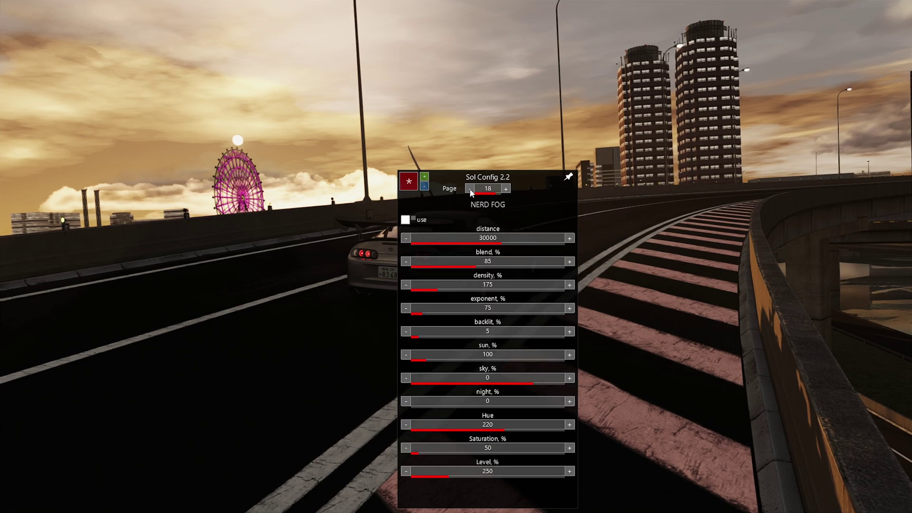
- Return to the Ambient settings on page 10 and lower AO_visibility to 53 %
click(471, 189)
click(470, 189)
click(471, 190)
click(470, 190)
click(470, 190)
click(471, 189)
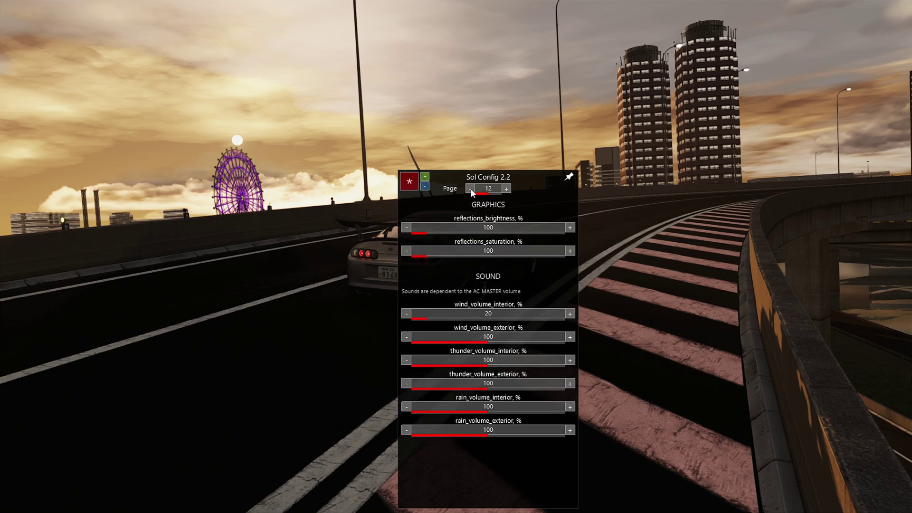
click(470, 190)
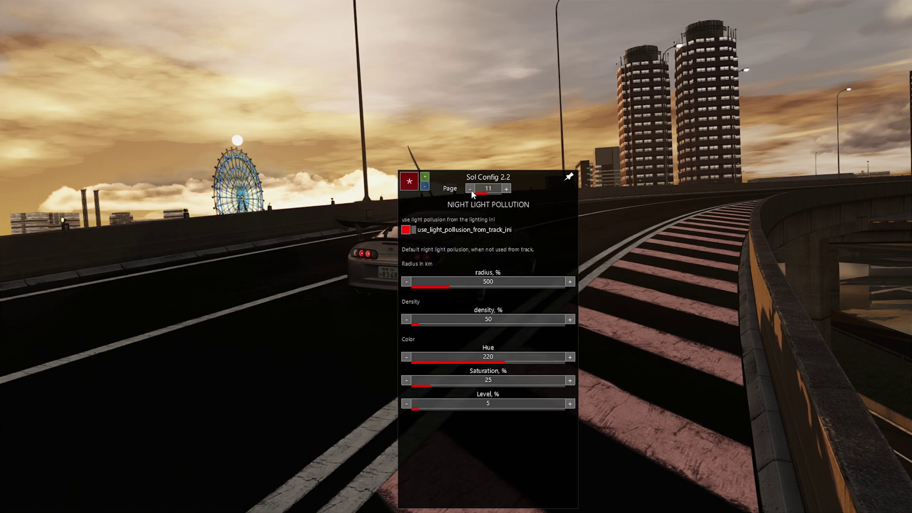
click(470, 190)
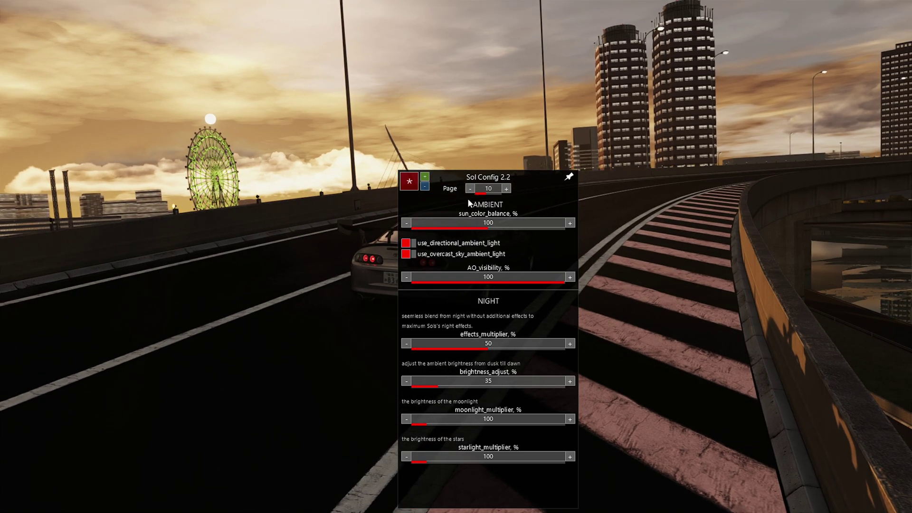
click(489, 282)
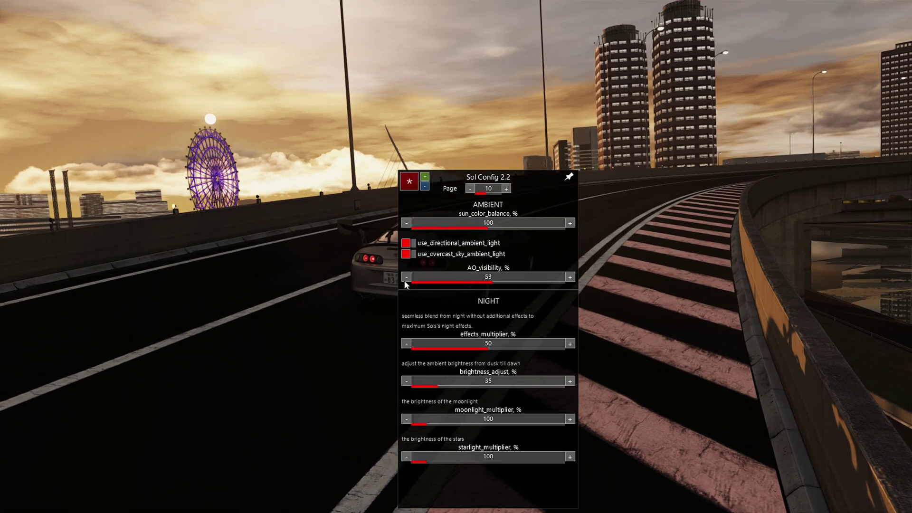
- Raise the Clouds render_per_frame to 60 on page 8
click(471, 190)
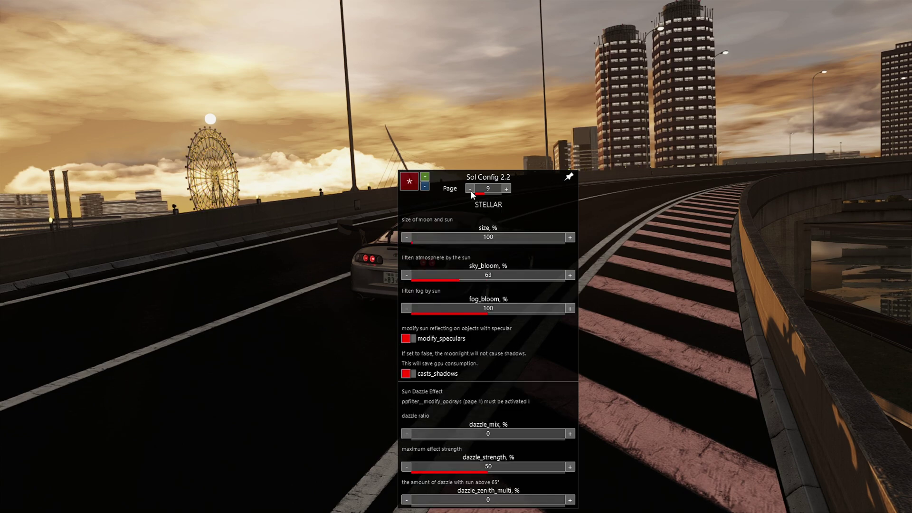
click(471, 189)
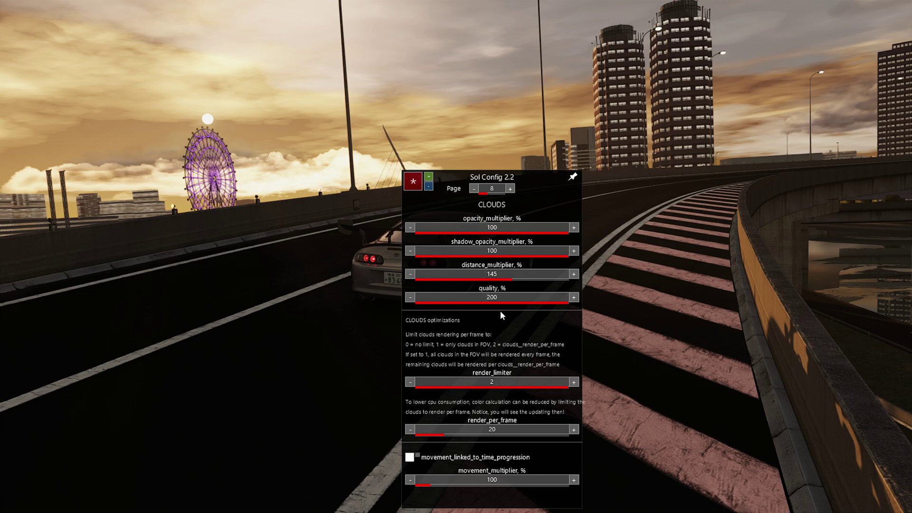
drag(471, 433, 497, 435)
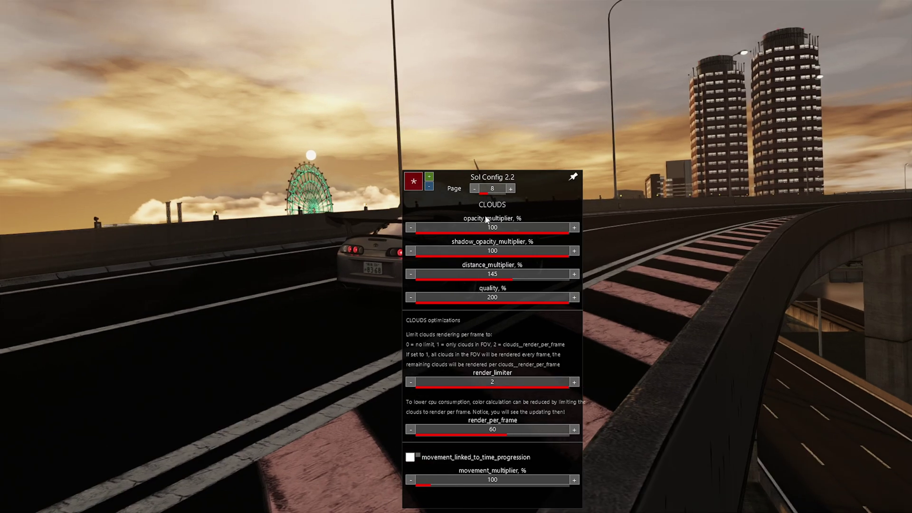
- Compare the cloud render methods on page 7 and settle on render_method 0, the 2d clouds
click(474, 188)
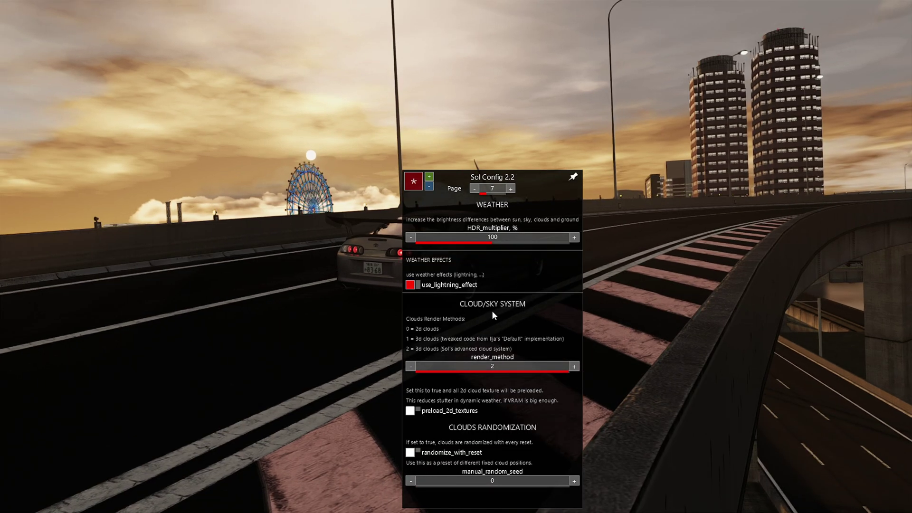
click(410, 366)
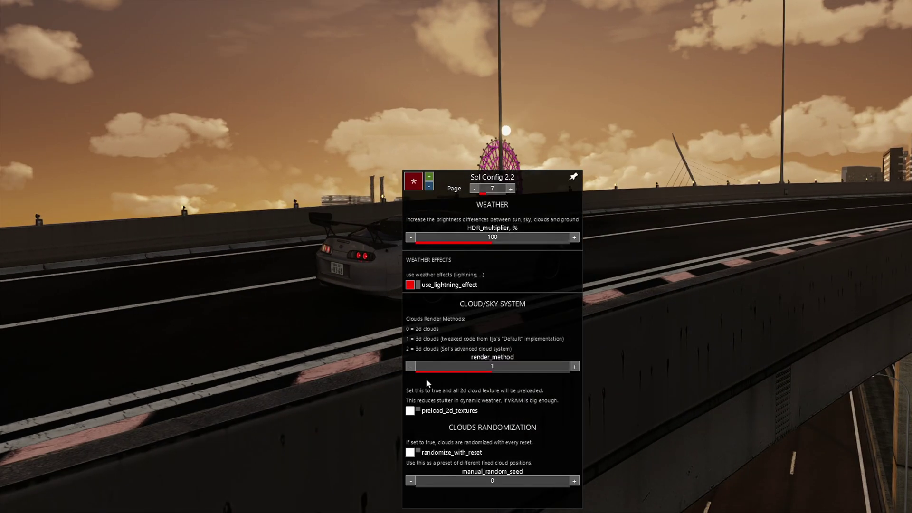
click(410, 367)
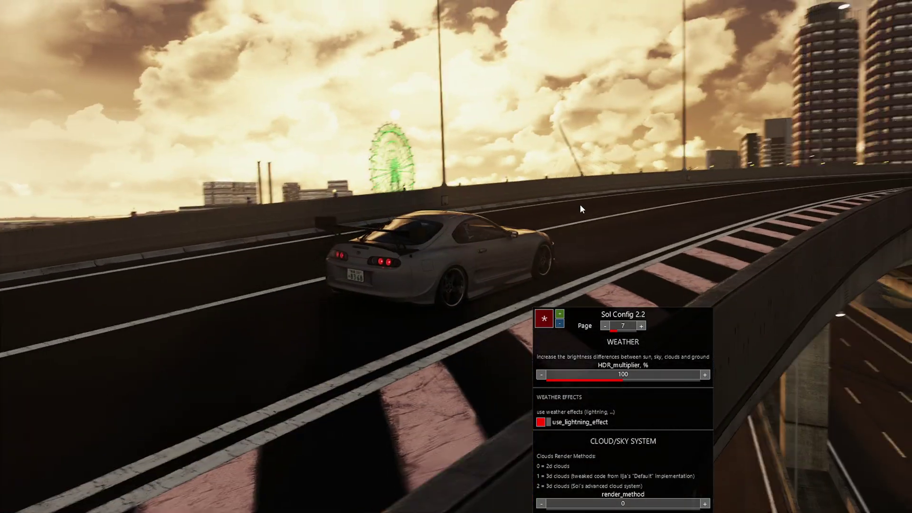
- Move the Sol Config window clear of the car and raise the Weather HDR_multiplier to 130 %
drag(703, 312, 758, 217)
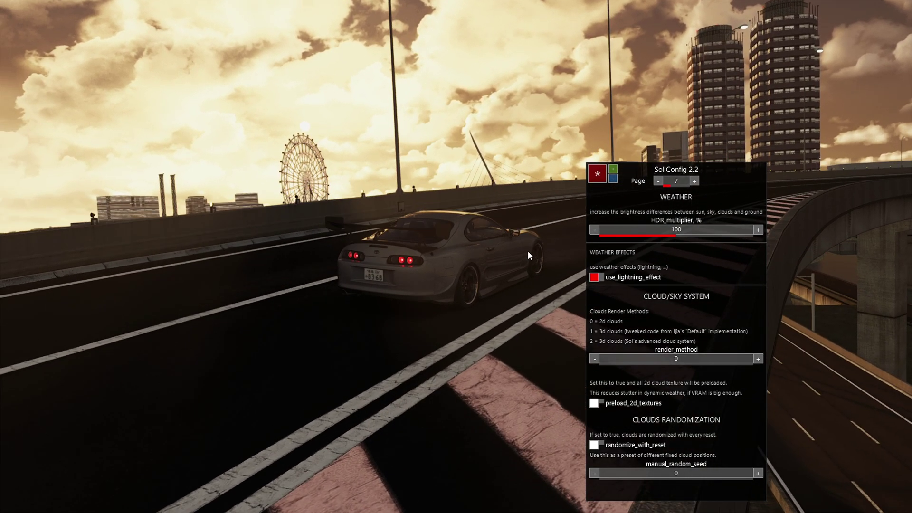
drag(734, 232, 696, 234)
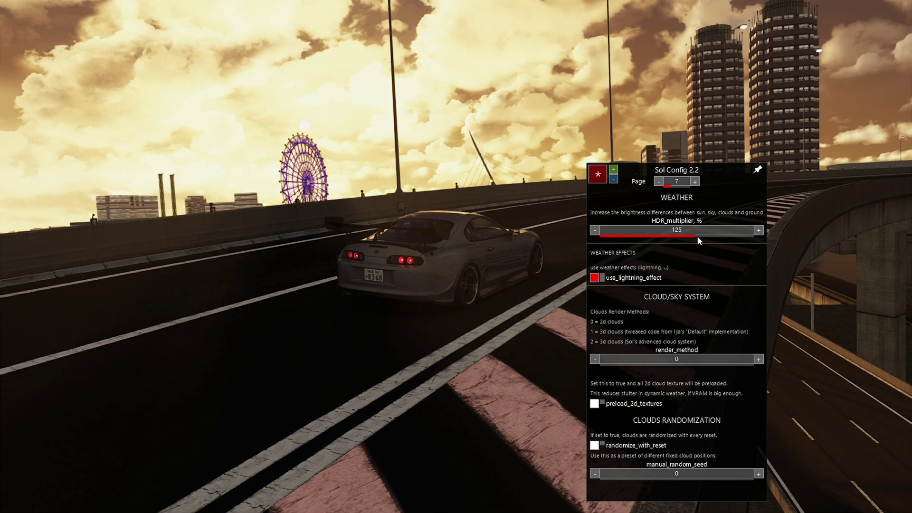
click(759, 231)
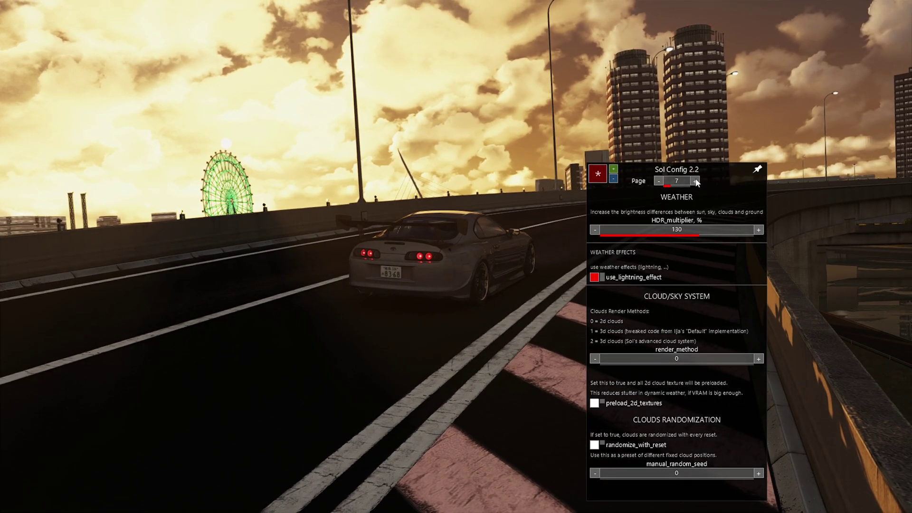
- Raise the Sky blue_strength to 200 % on page 6
click(695, 181)
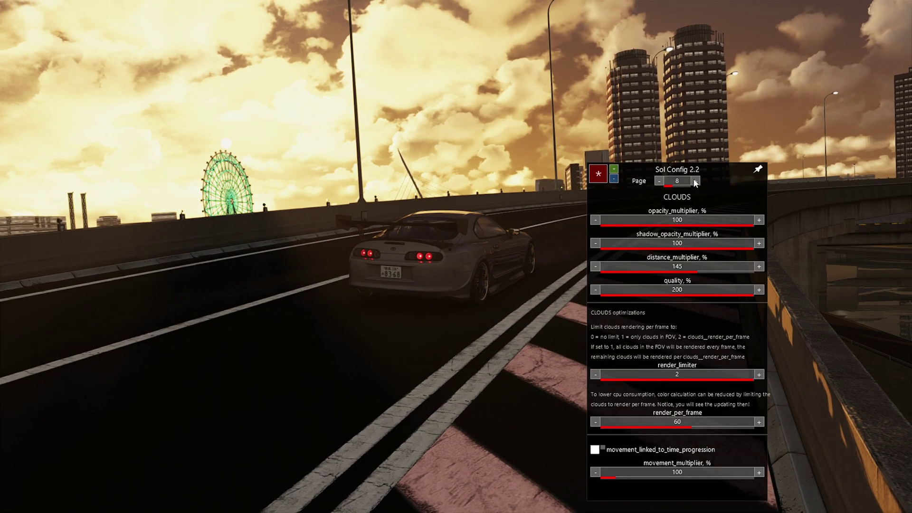
click(660, 182)
click(660, 182)
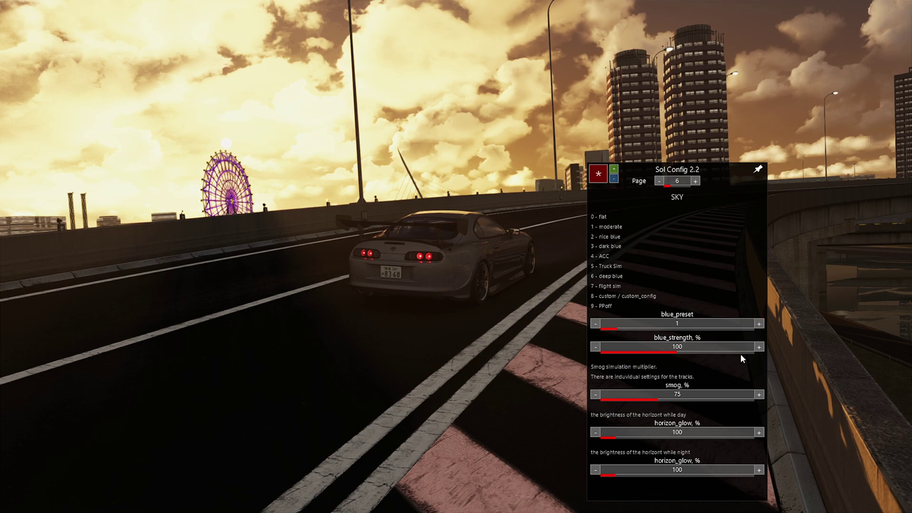
click(759, 347)
click(759, 347)
click(760, 348)
- Lower the Sky smog to 0 % and set blue_preset to 2, nice blue
click(603, 398)
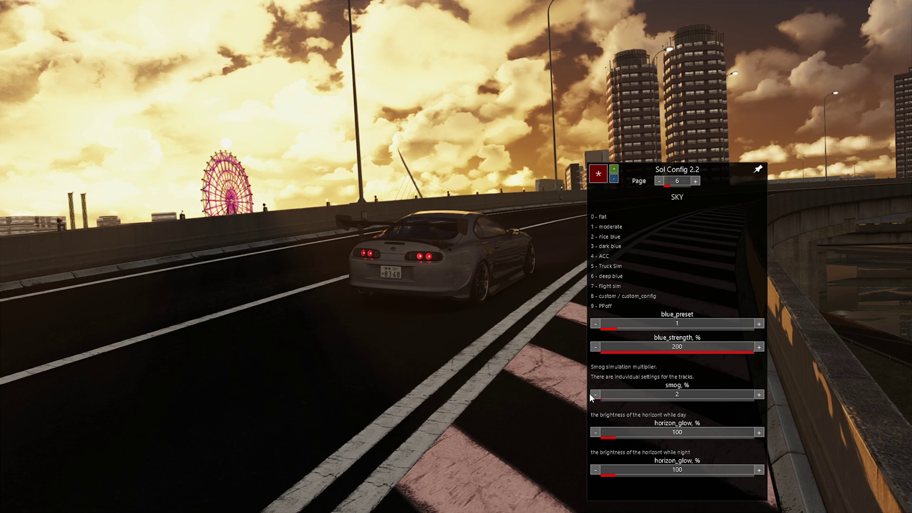
click(595, 395)
click(596, 395)
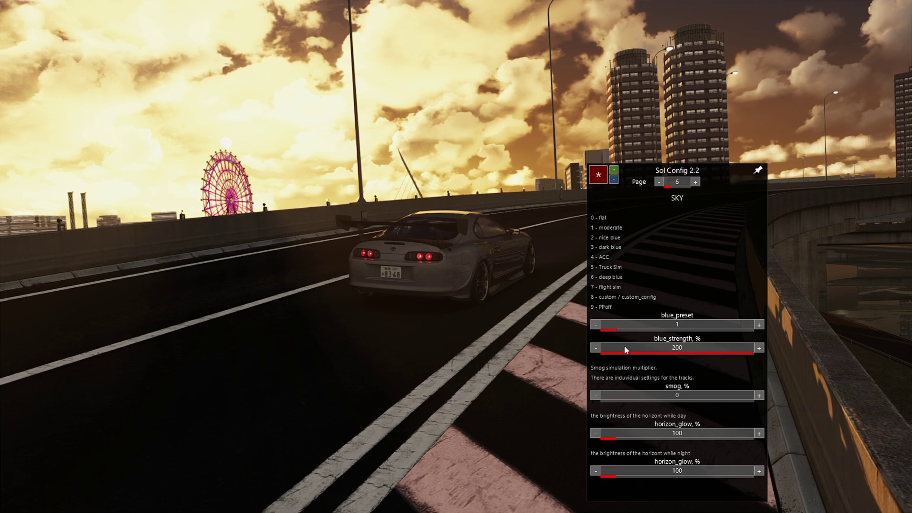
click(759, 324)
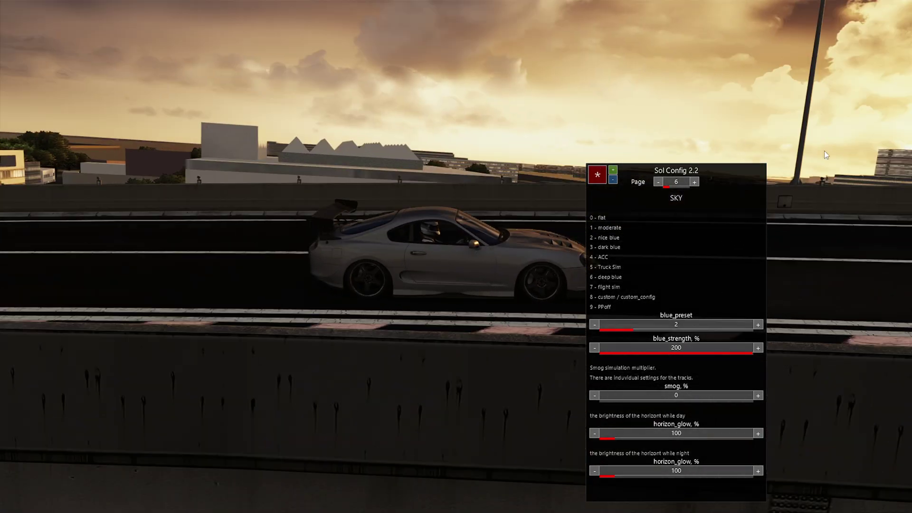
- Try several moon and sun sizes in the Stellar settings on page 9 and settle on 420 %
click(694, 182)
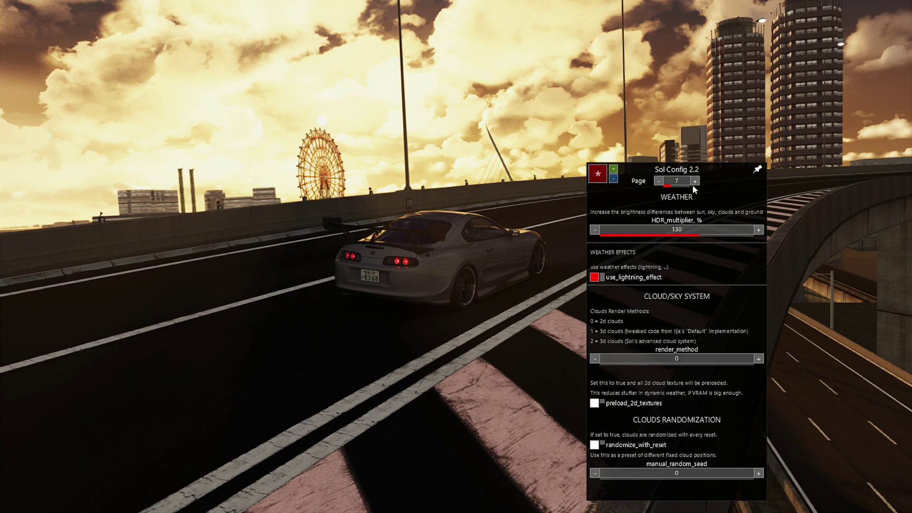
click(694, 182)
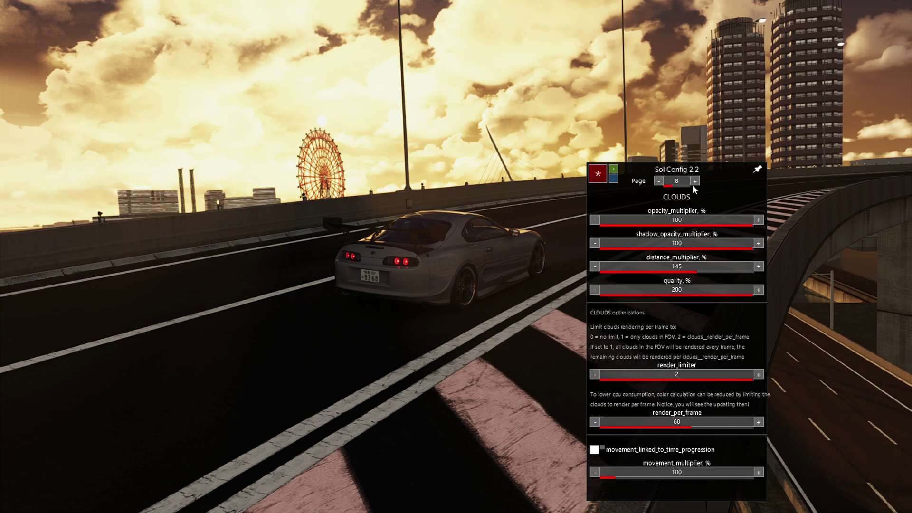
click(694, 183)
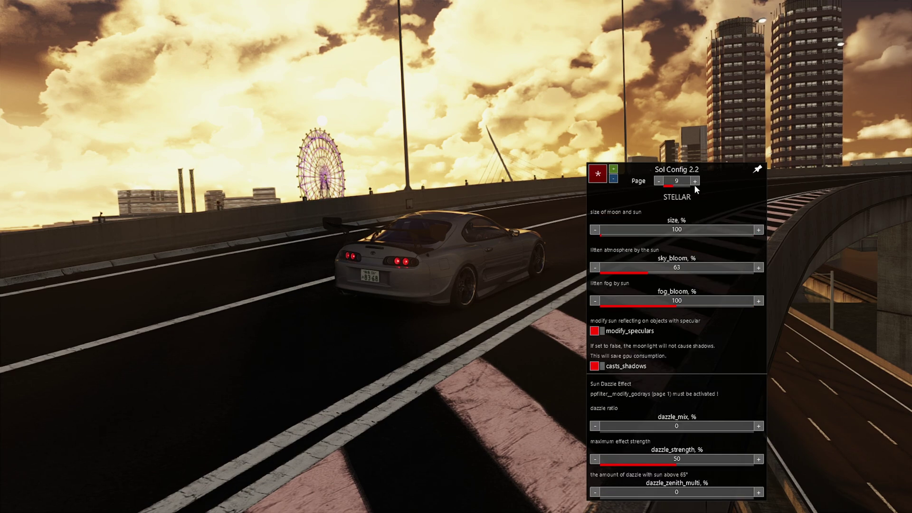
click(607, 235)
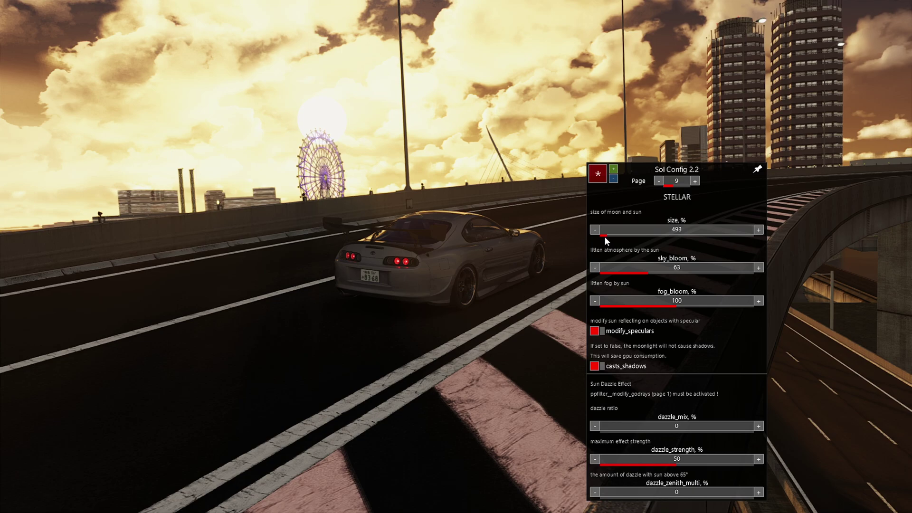
mouse_move(606, 232)
mouse_down()
mouse_move(709, 236)
mouse_move(601, 233)
mouse_up()
click(607, 236)
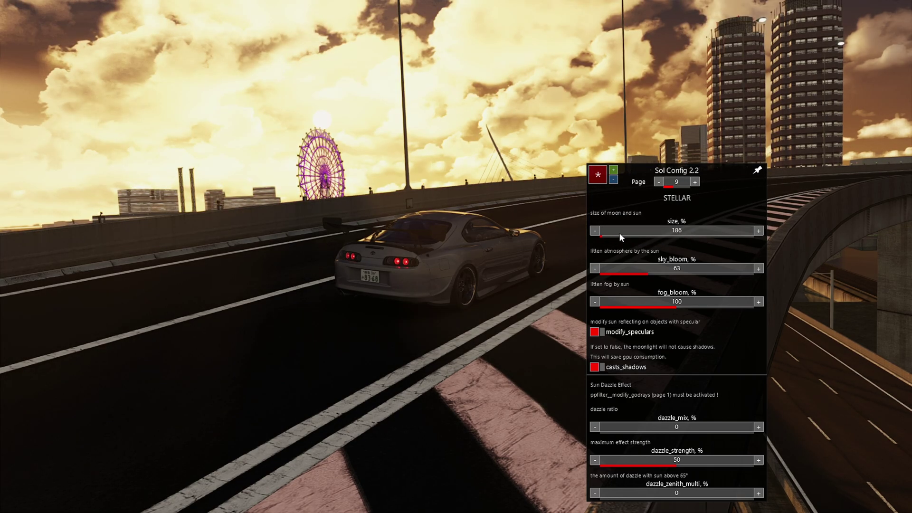
click(620, 236)
click(602, 235)
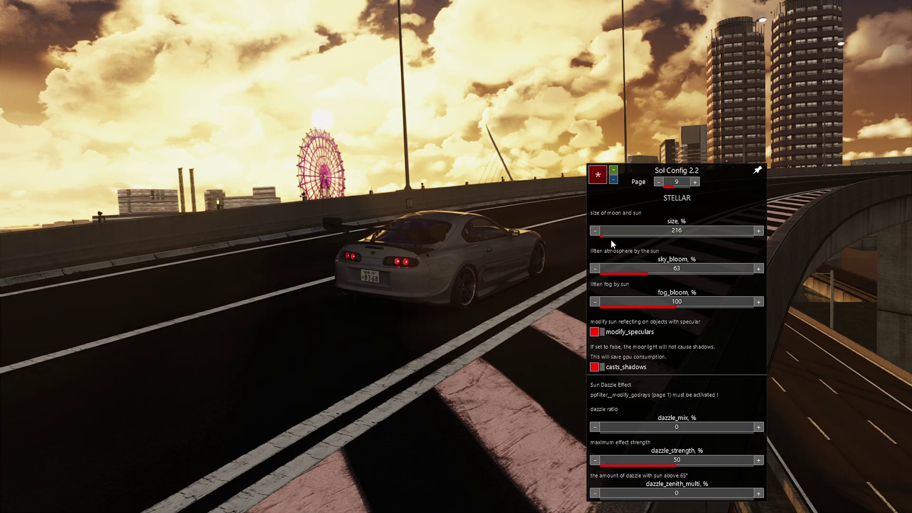
drag(610, 235, 594, 232)
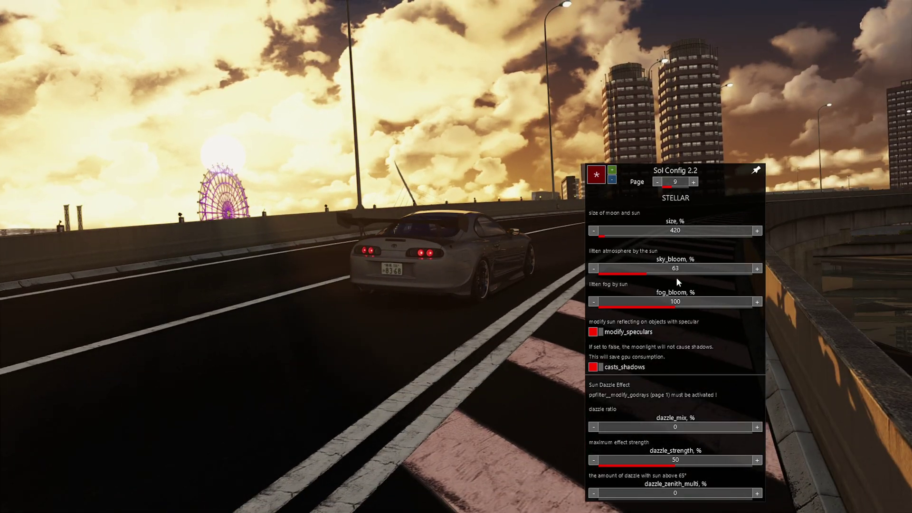
- Compare low and high Stellar sky_bloom values and set sky_bloom to 100 %
click(707, 275)
click(608, 273)
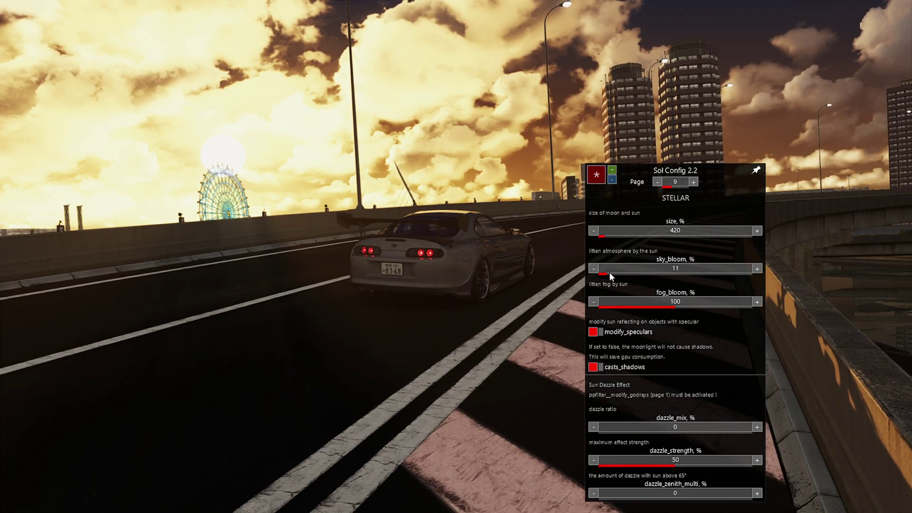
drag(710, 275, 678, 276)
click(594, 269)
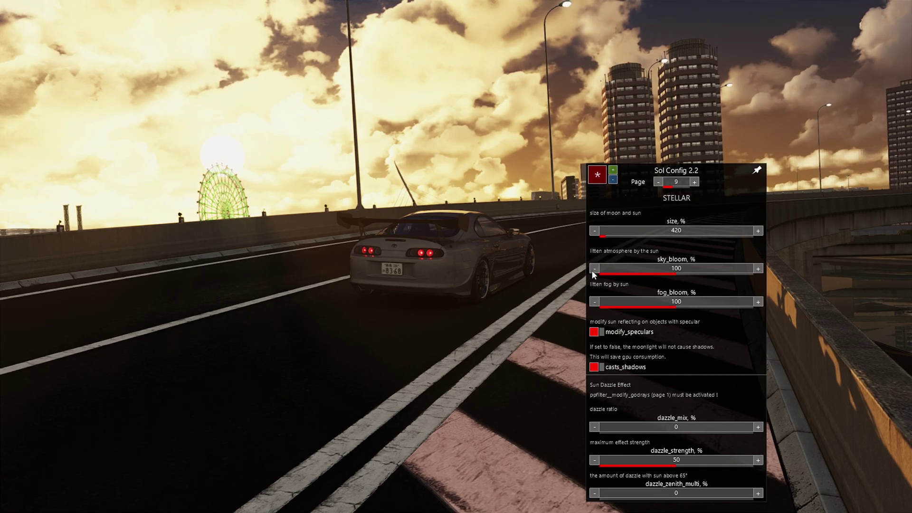
- On the Graphics settings of page 12, lower reflections_brightness to 60 % and reflections_saturation to 63 %
click(693, 182)
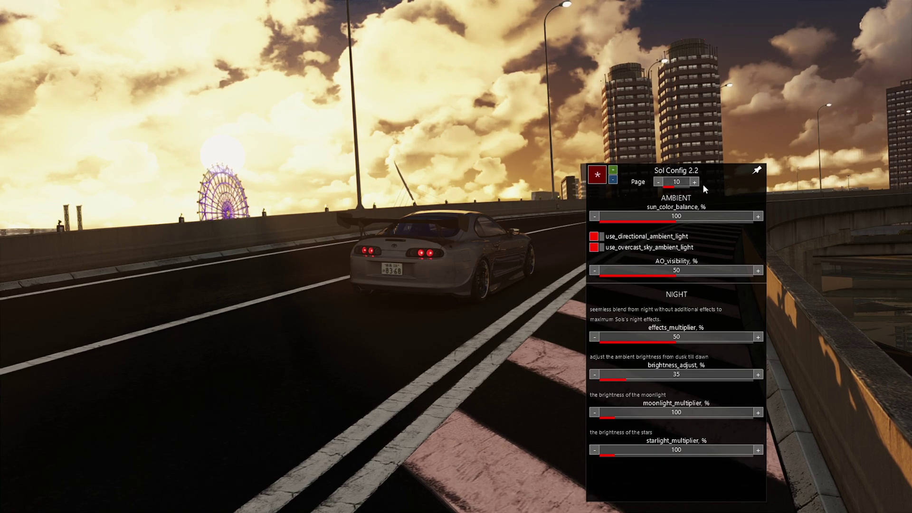
click(696, 184)
click(696, 184)
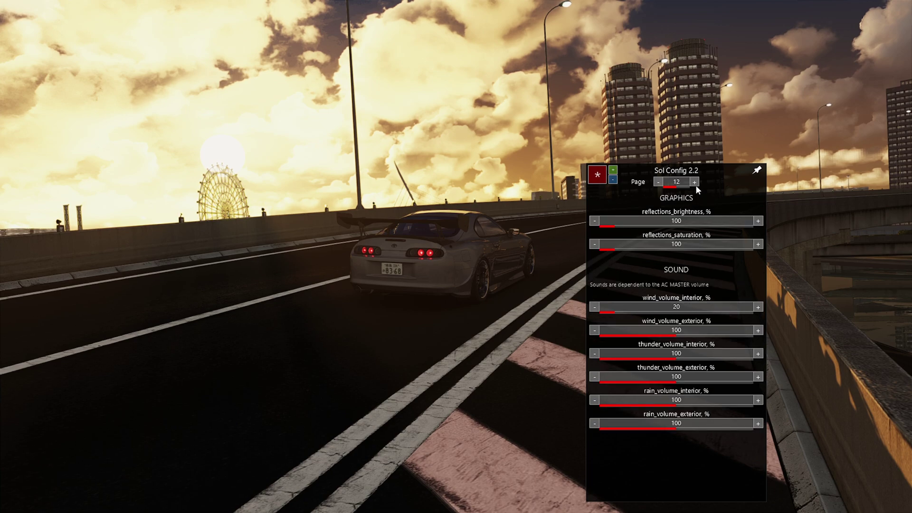
click(608, 226)
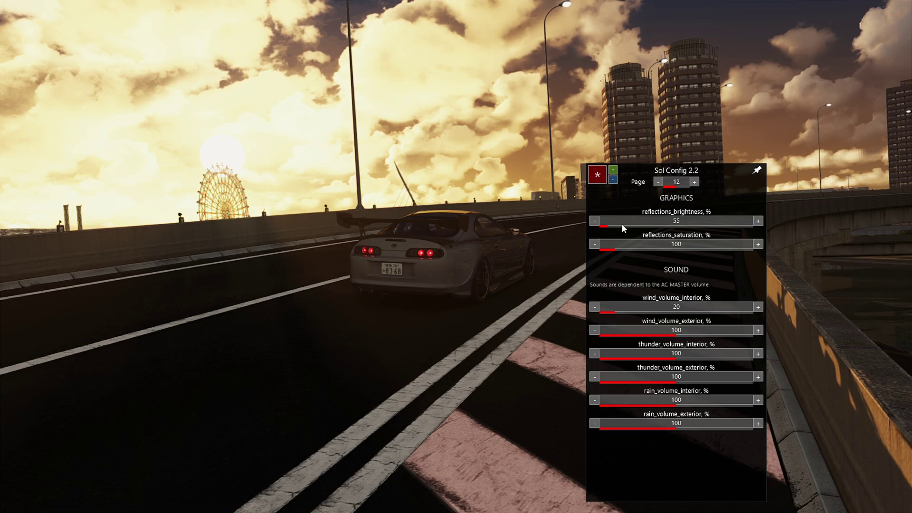
click(595, 221)
click(599, 246)
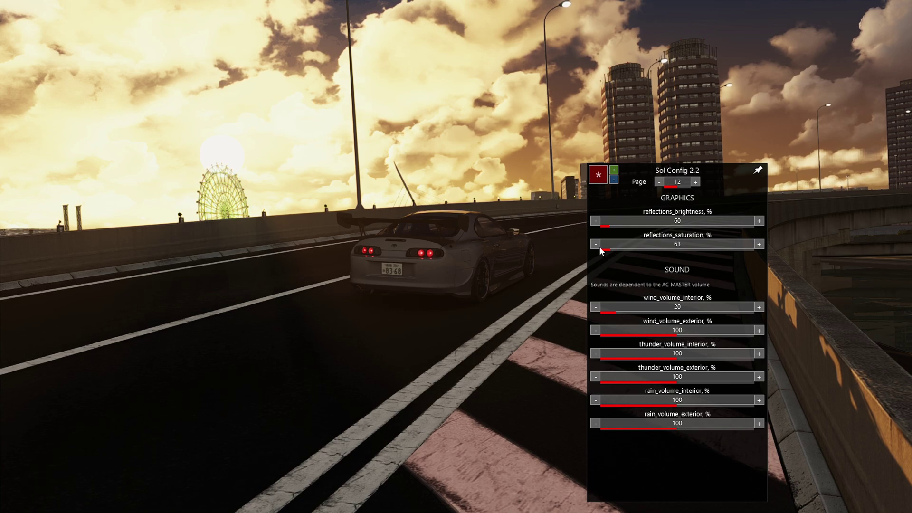
- Try a Nerd Sky Saturation of 70 % on page 14 and put it back to 100 %
click(696, 183)
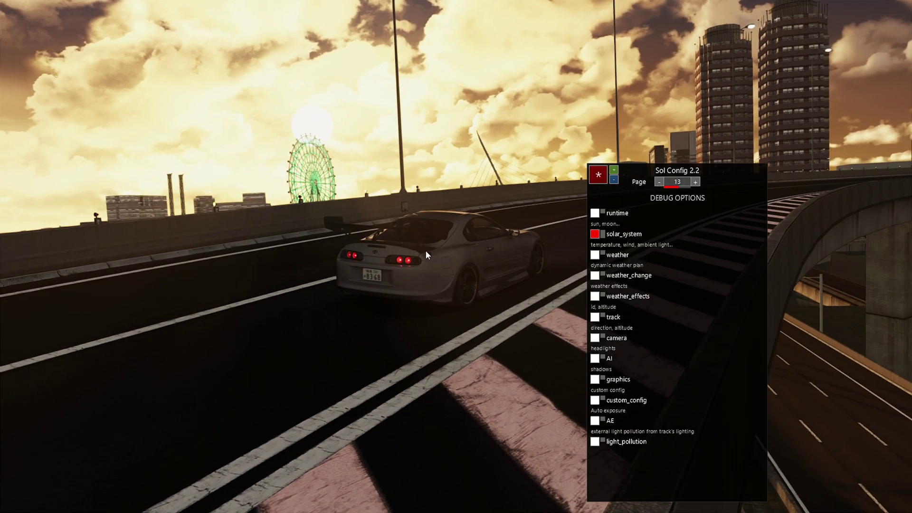
click(695, 182)
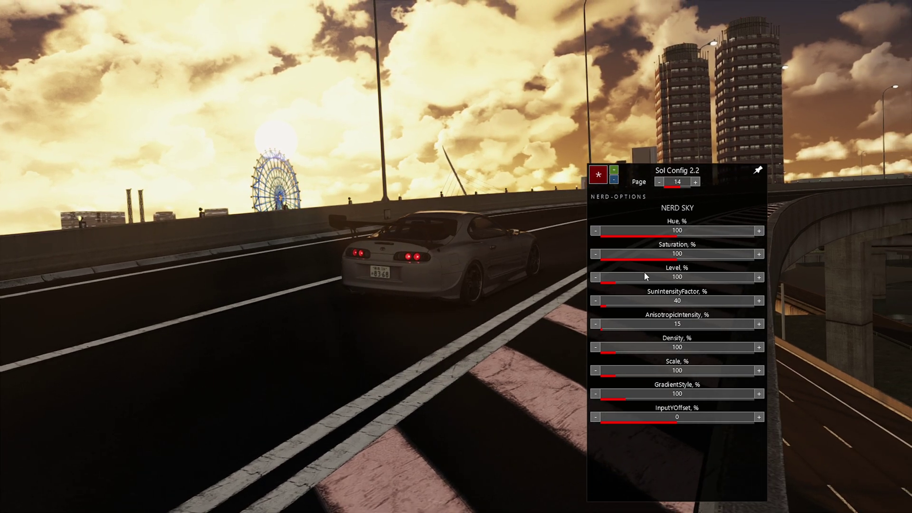
click(654, 259)
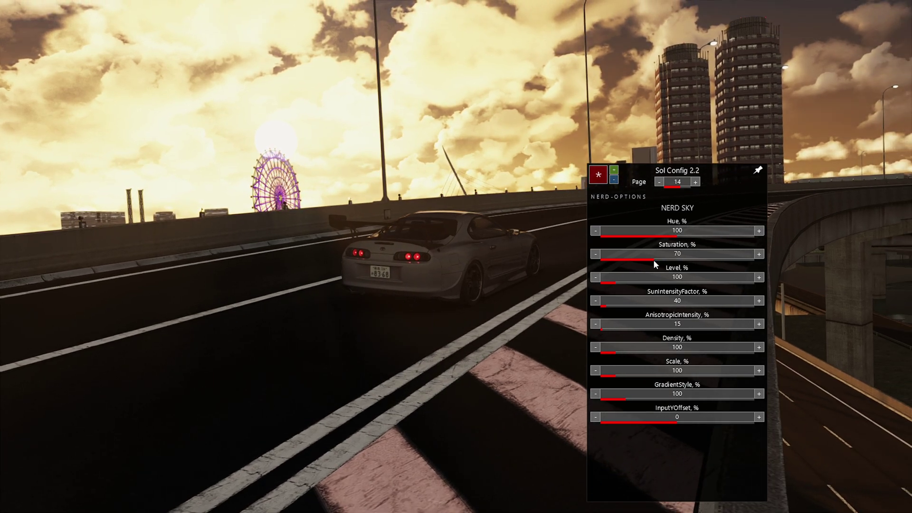
click(678, 263)
click(680, 260)
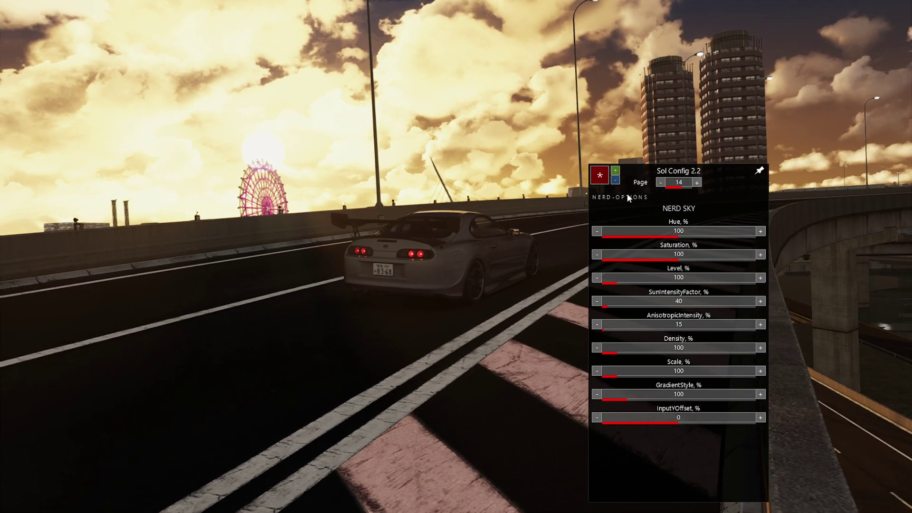
- Set the Nerd Sun ap_Level to 220 % on page 15 and go on to the Nerd Clouds settings on page 16
click(697, 184)
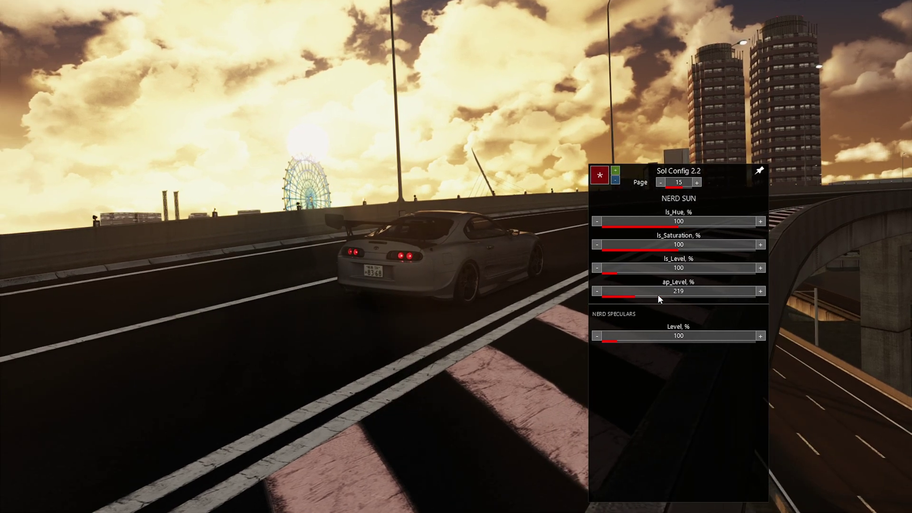
click(760, 291)
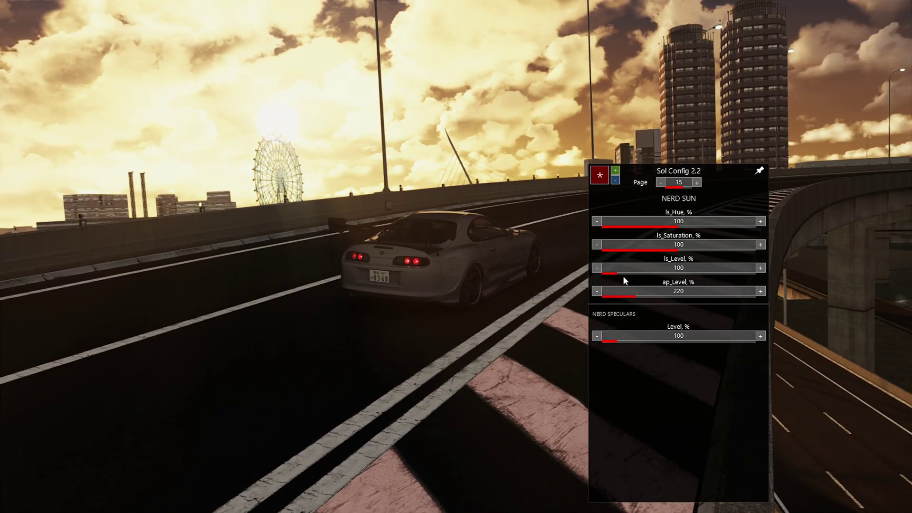
click(697, 183)
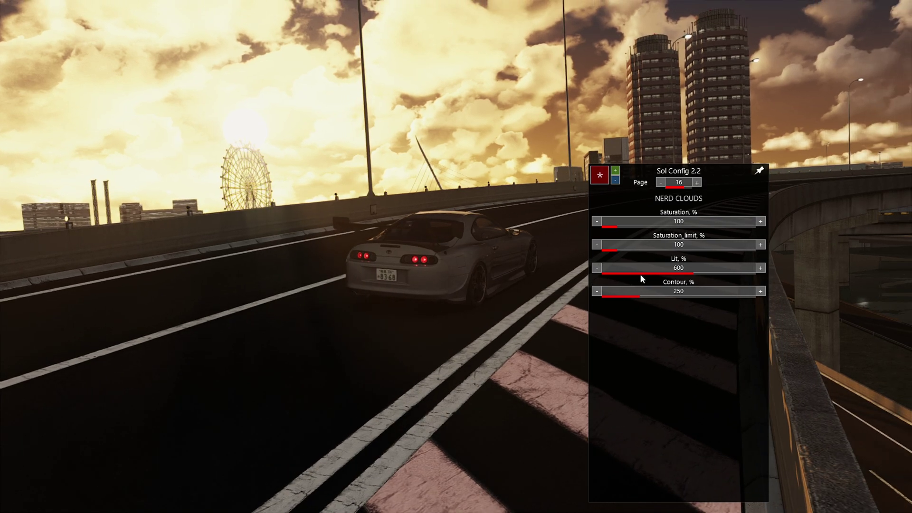
- Lower the Nerd Clouds Lit value to 80 %
click(640, 269)
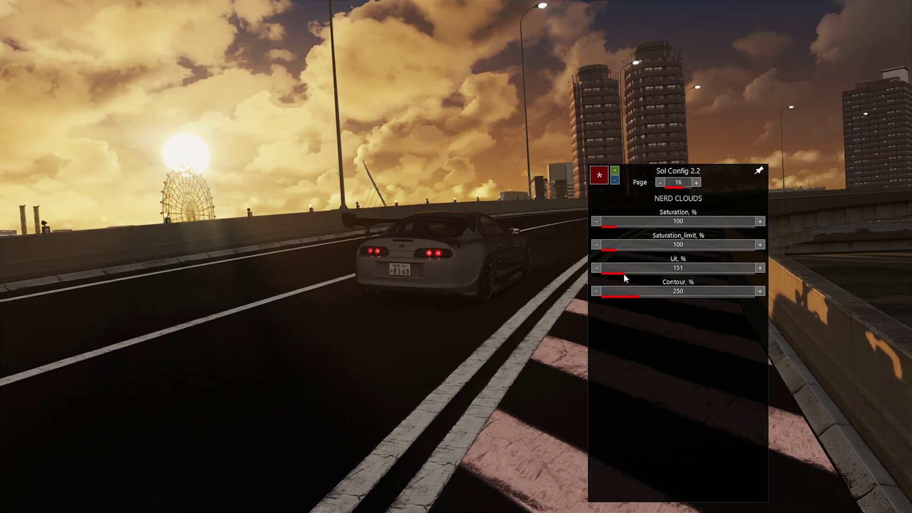
click(617, 275)
click(613, 273)
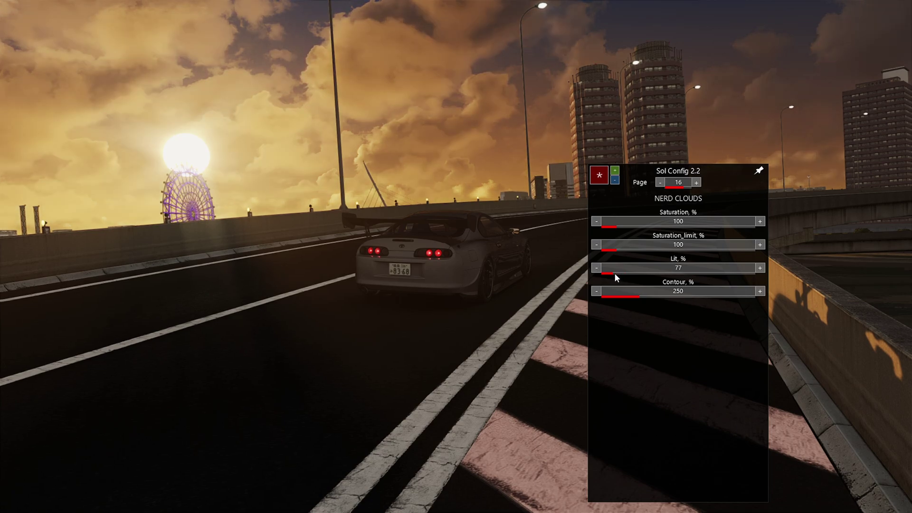
click(759, 268)
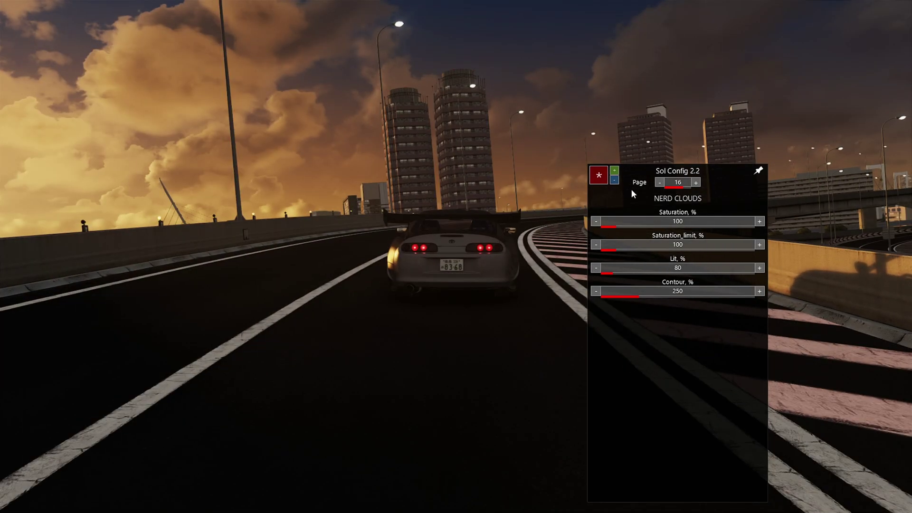
- Move the Sol Config window away from the sky view and set the Nerd Clouds Saturation to 40 %
drag(632, 189, 731, 260)
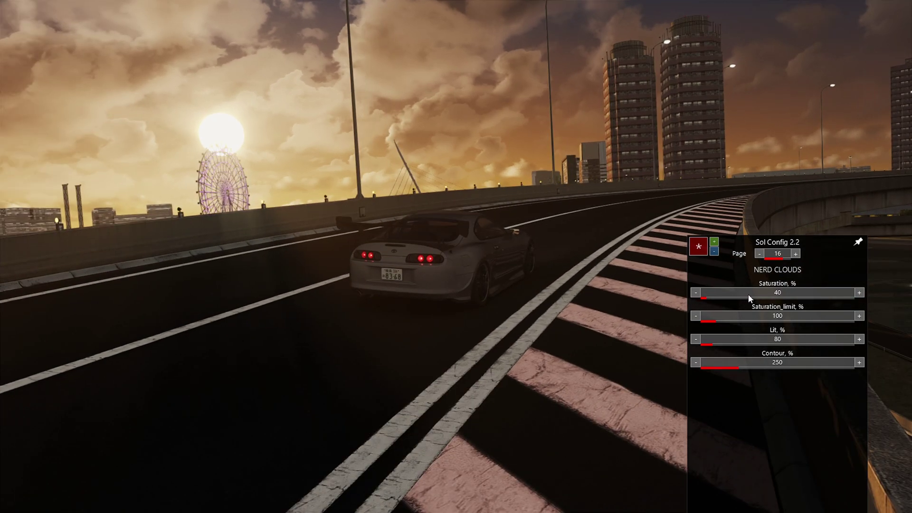
drag(751, 299, 842, 299)
click(704, 298)
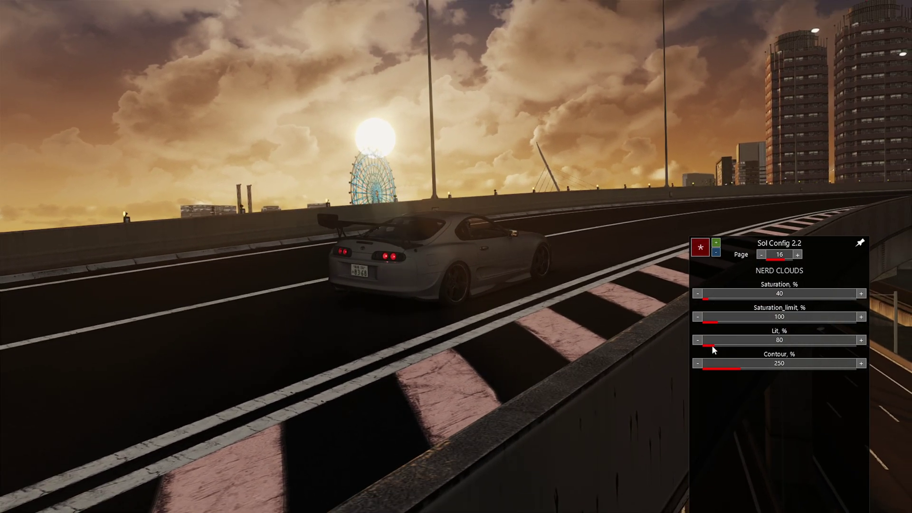
- Compare high and low Nerd Clouds Contour values and set Contour to 200 %
click(773, 369)
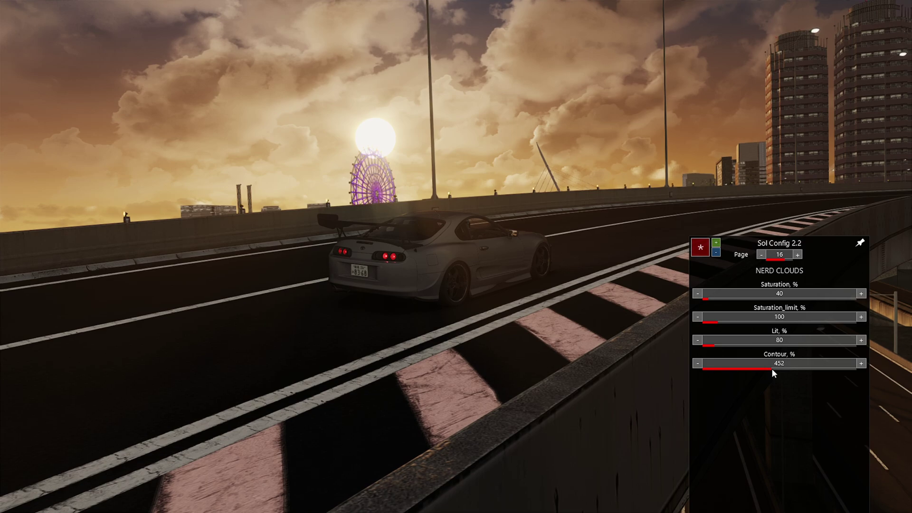
click(710, 369)
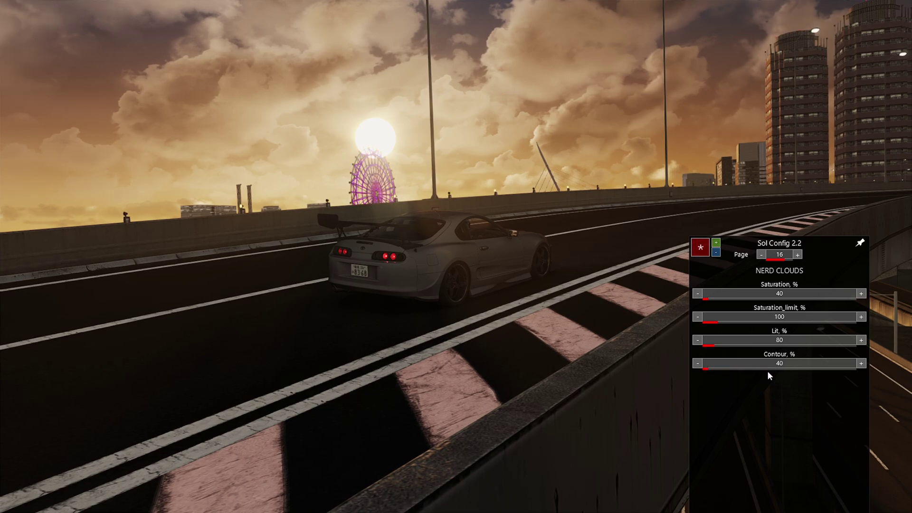
click(806, 368)
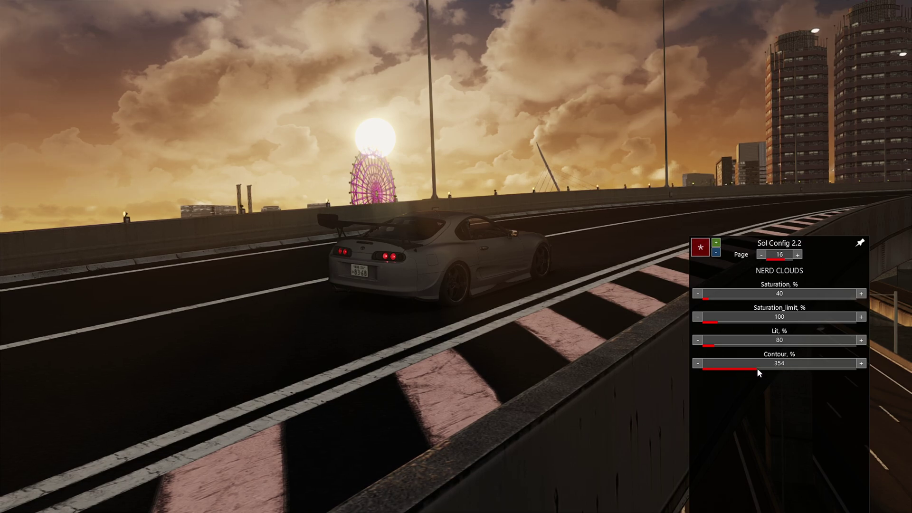
click(737, 369)
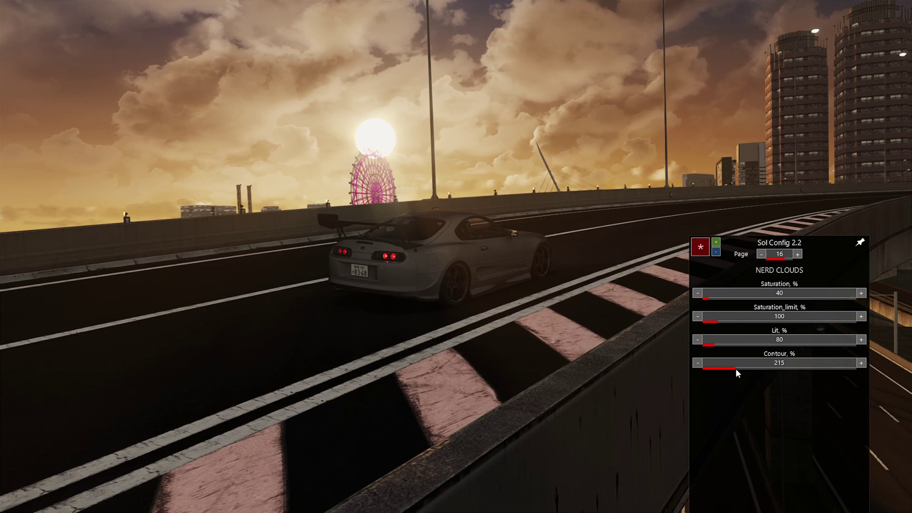
click(698, 364)
click(697, 364)
click(698, 365)
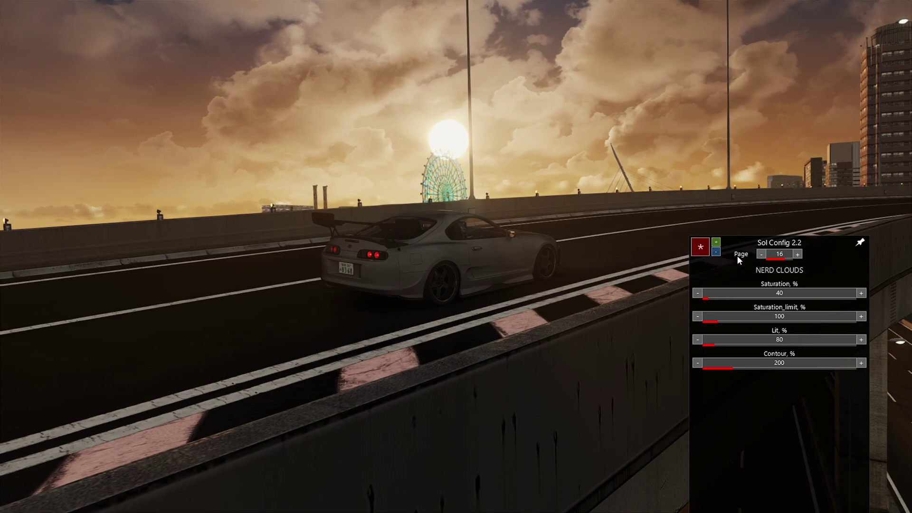
- Return to the Nerd Sky settings on page 14 and raise SunIntensityFactor to 60 %
drag(741, 257, 772, 253)
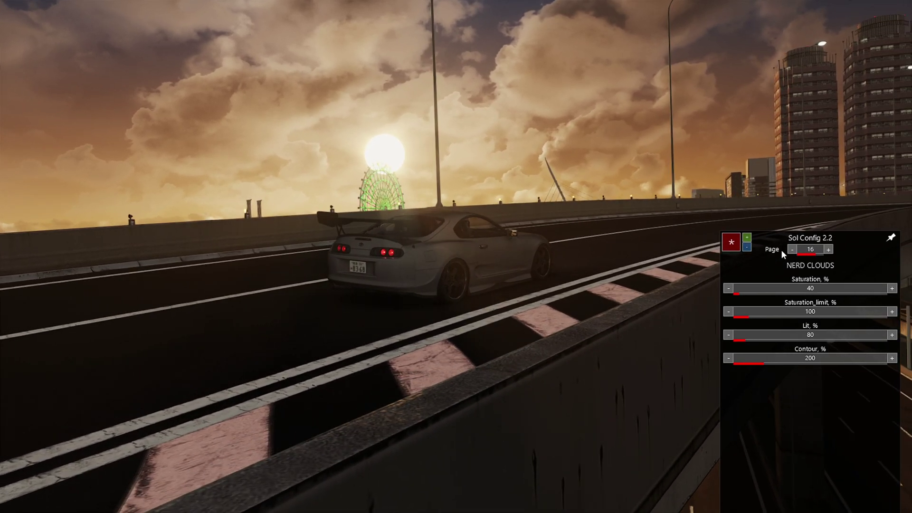
click(795, 250)
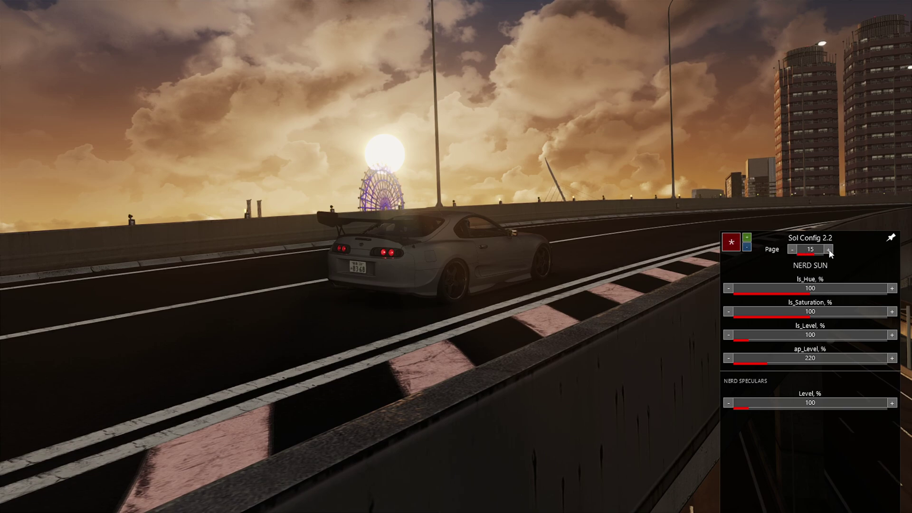
click(829, 250)
click(793, 250)
click(793, 250)
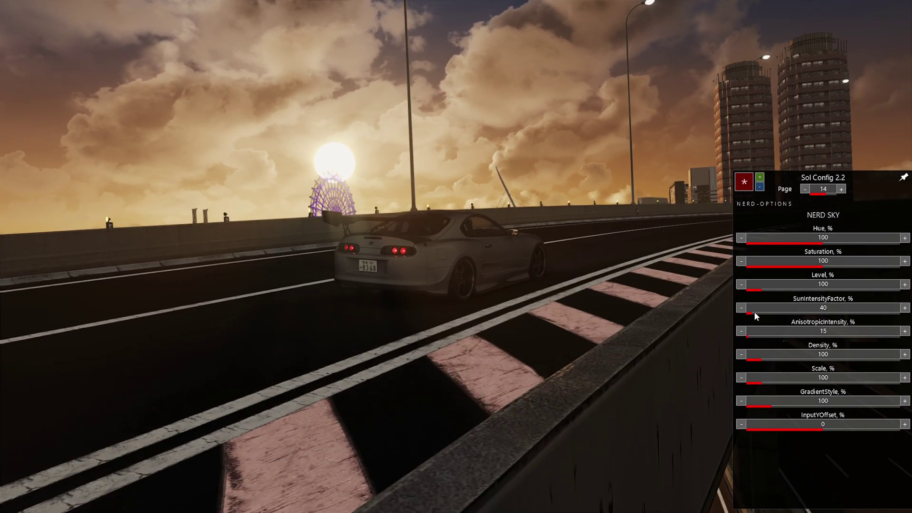
click(755, 312)
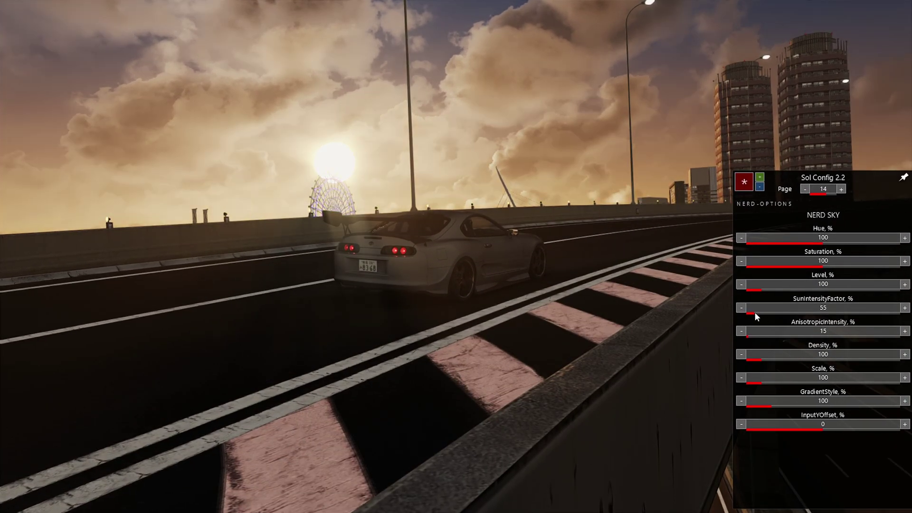
click(761, 312)
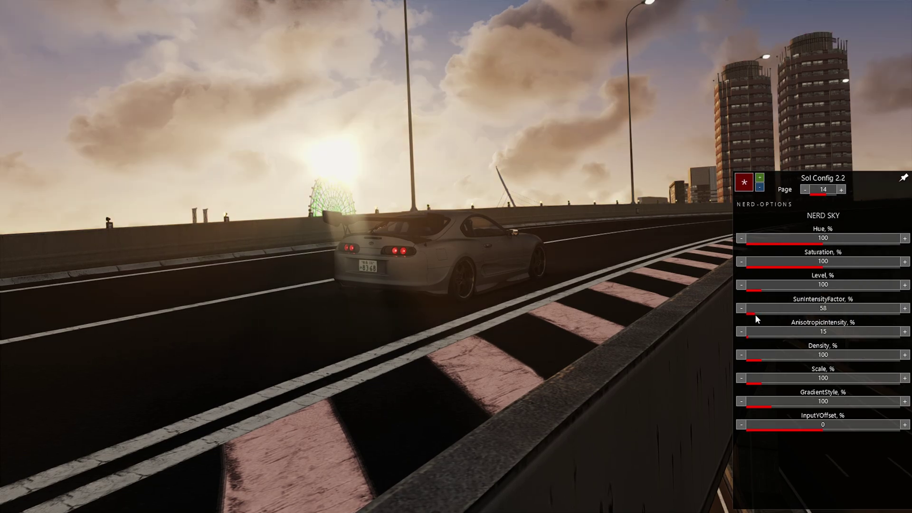
click(756, 313)
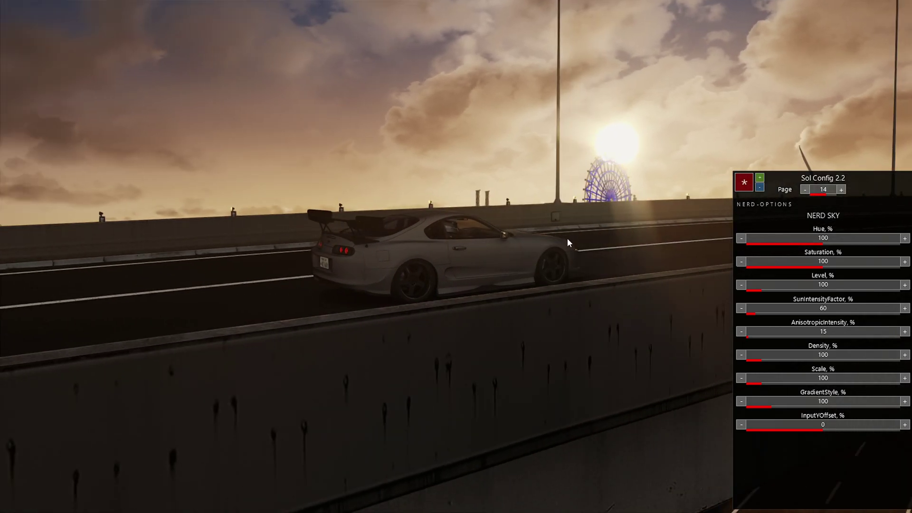
- With the moon in view, raise the Nerd Moon low_Level on page 19 to 800 %
drag(568, 239, 183, 187)
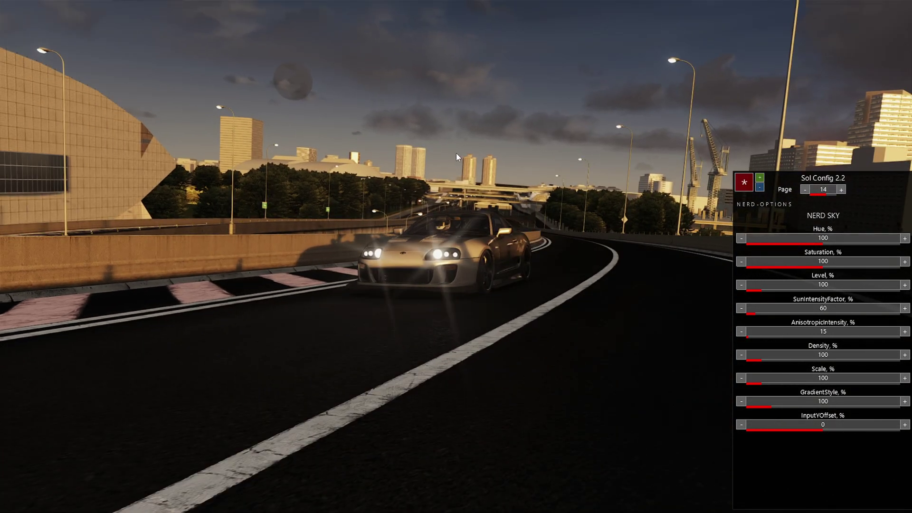
drag(456, 153, 690, 156)
click(842, 191)
click(842, 191)
click(842, 191)
click(842, 190)
click(842, 190)
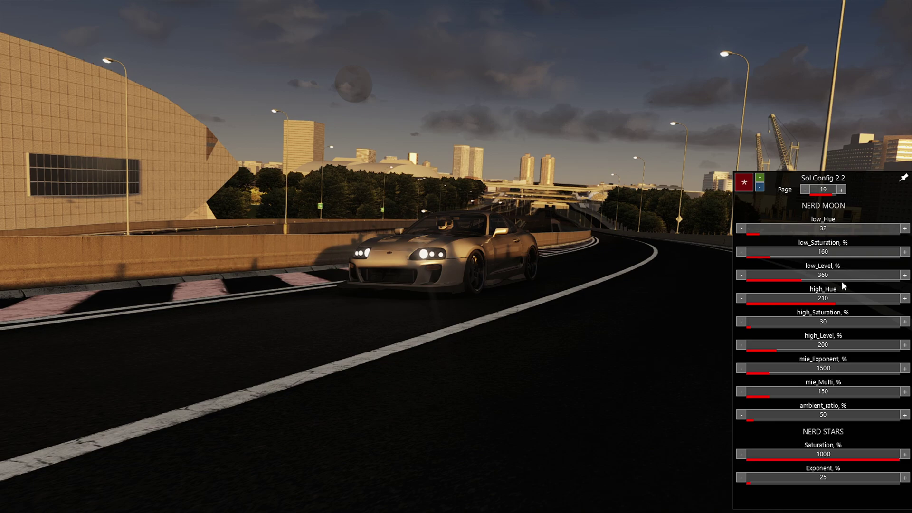
click(828, 279)
click(870, 281)
click(742, 275)
click(742, 275)
click(742, 275)
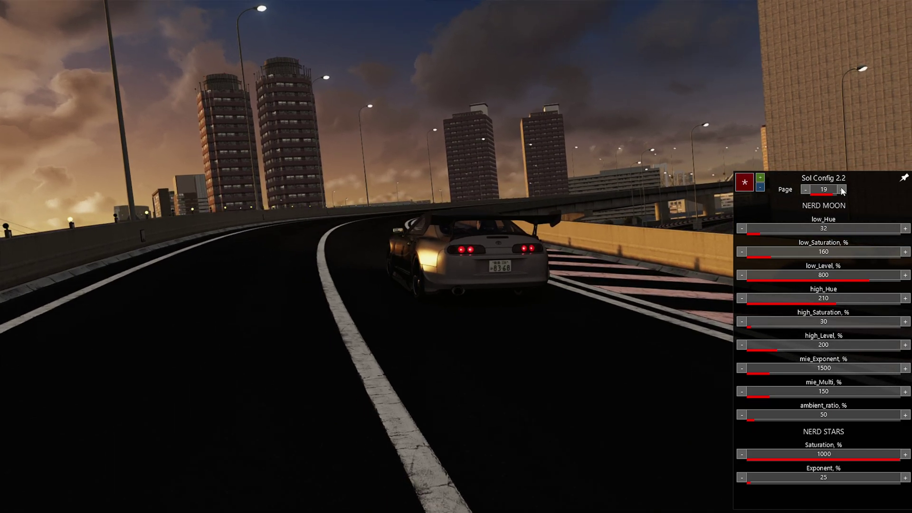
- Return to the Nerd Clouds settings on page 16, try several brighter Lit values and set Lit to 240 %
click(842, 190)
click(806, 190)
click(806, 189)
click(806, 189)
click(807, 189)
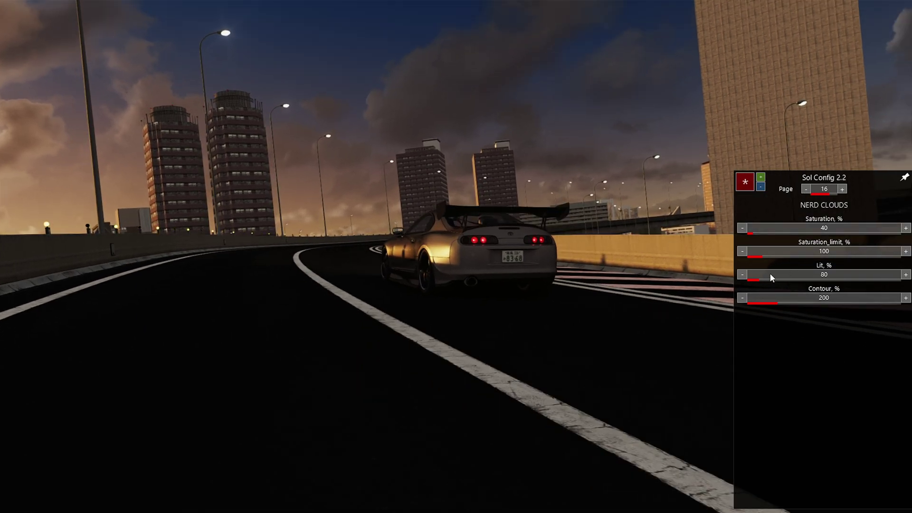
click(768, 280)
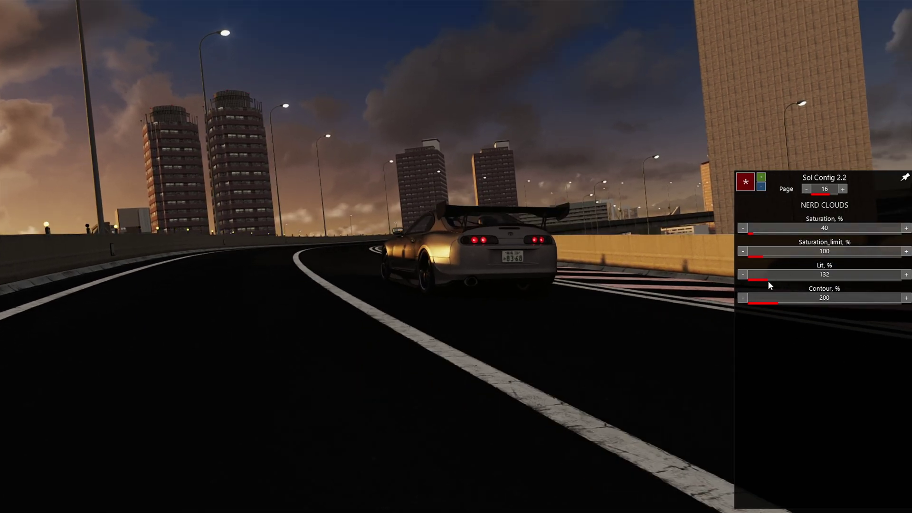
click(799, 280)
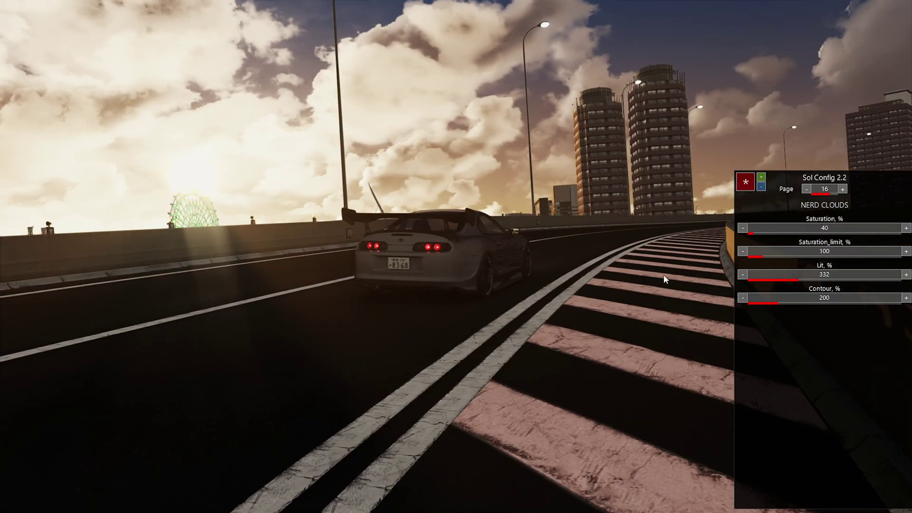
click(791, 280)
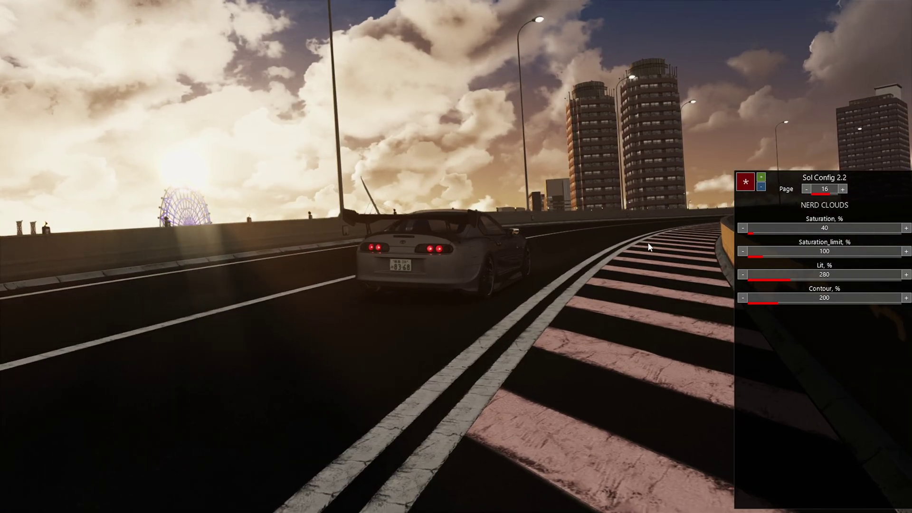
click(786, 279)
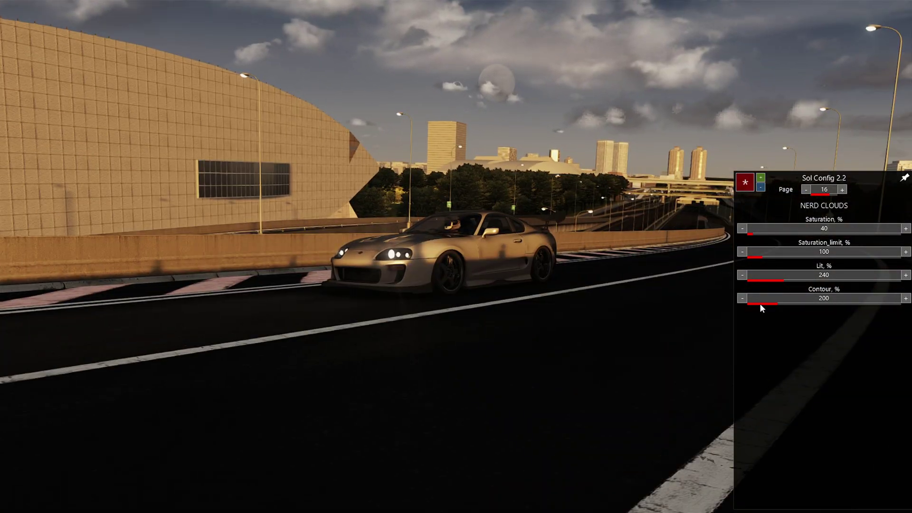
- Compare very low and high Nerd Clouds Contour values and set Contour to 80 %
click(760, 304)
click(751, 304)
click(850, 305)
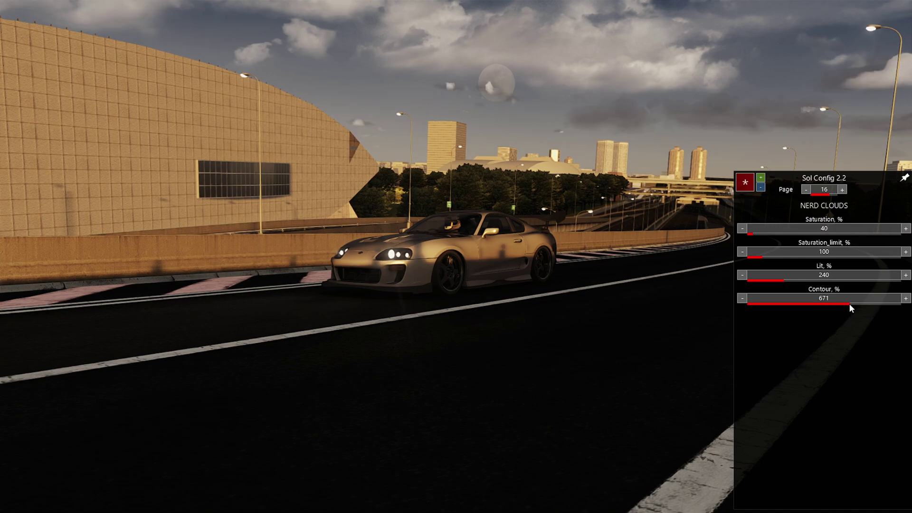
click(761, 304)
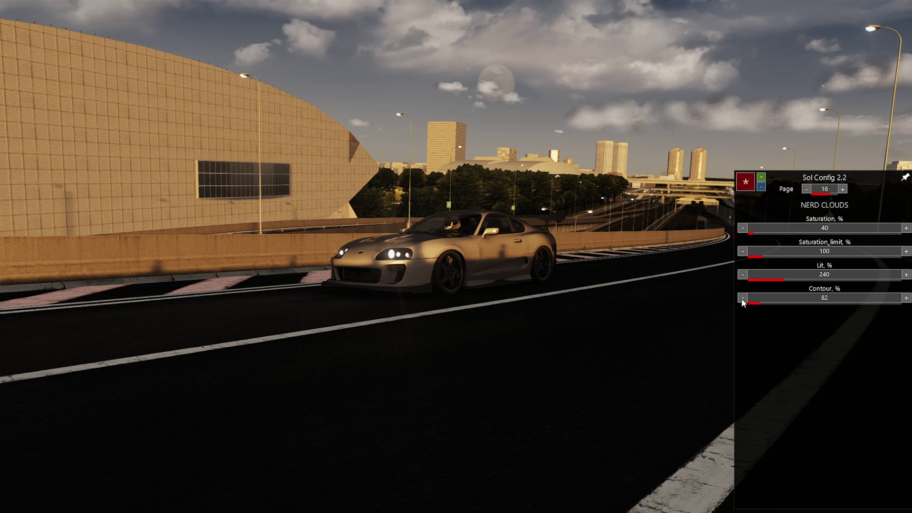
click(743, 298)
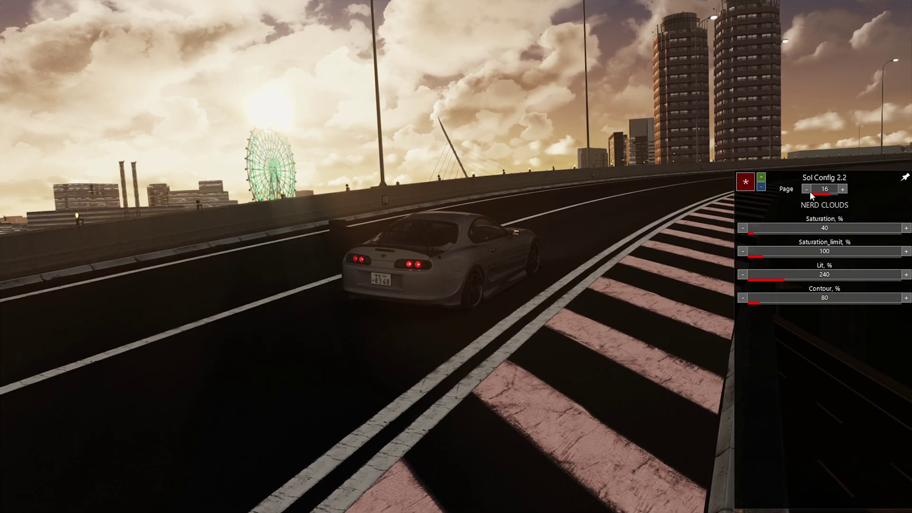
- Return to the Nerd Sky settings on page 14 and lower SunIntensityFactor to about 49 %
click(807, 189)
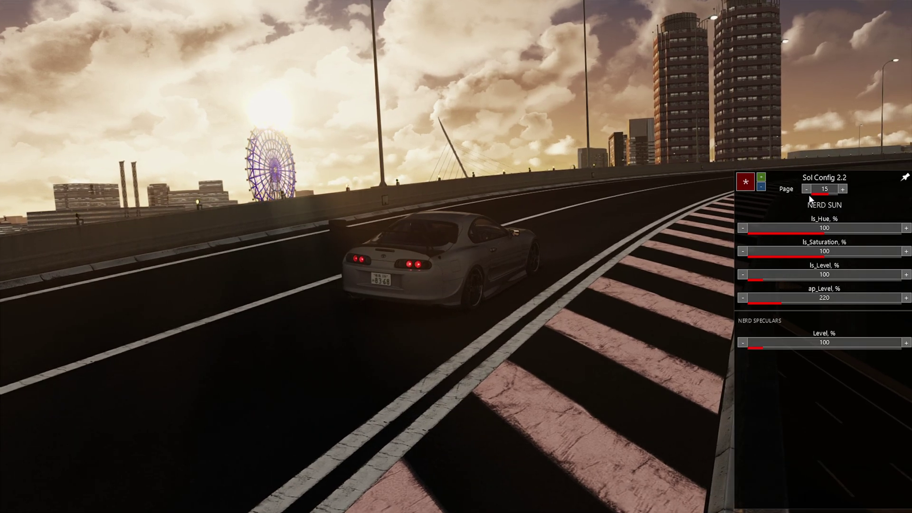
click(808, 189)
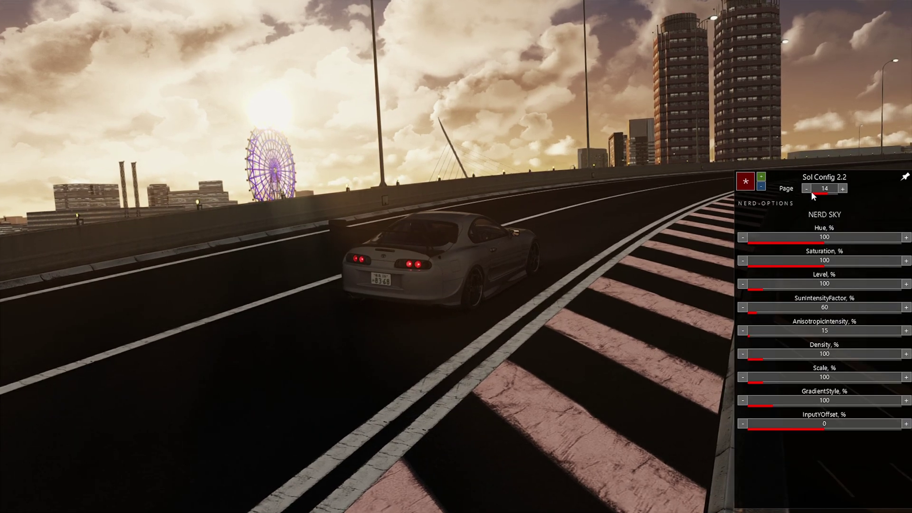
click(755, 313)
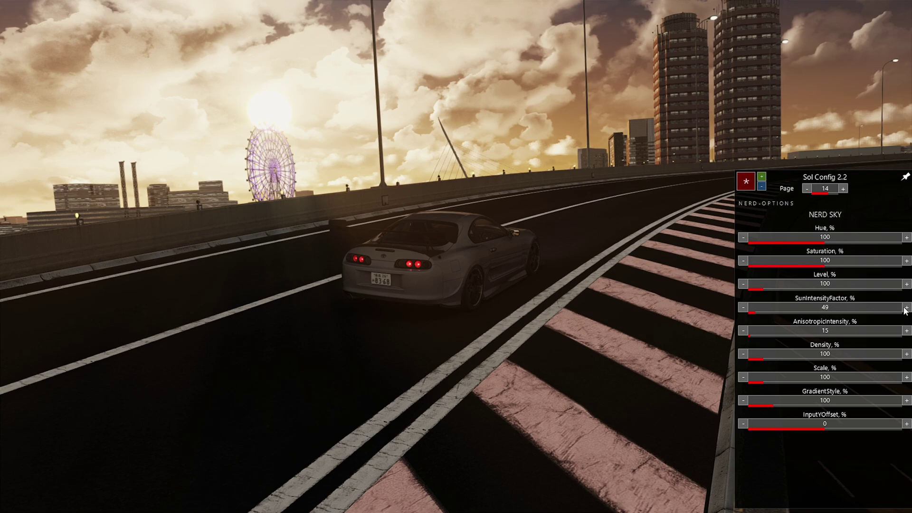
- Go back to page 15, compare low and high Nerd Speculars Level values and set Level to 130 %
click(843, 189)
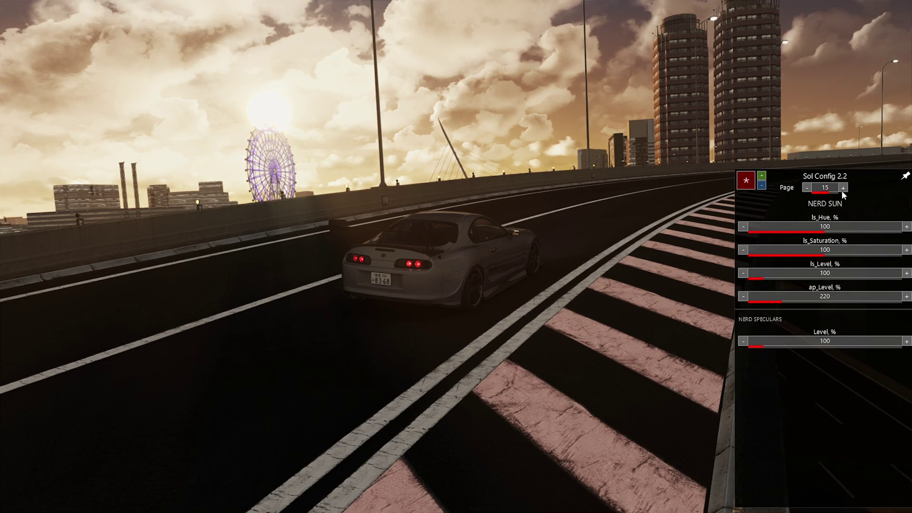
click(843, 189)
click(844, 189)
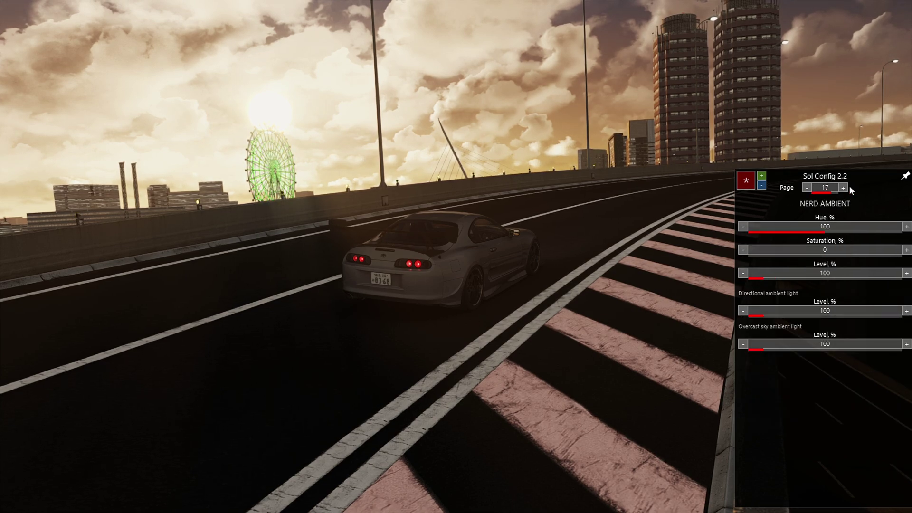
click(844, 189)
click(808, 189)
click(807, 189)
click(807, 188)
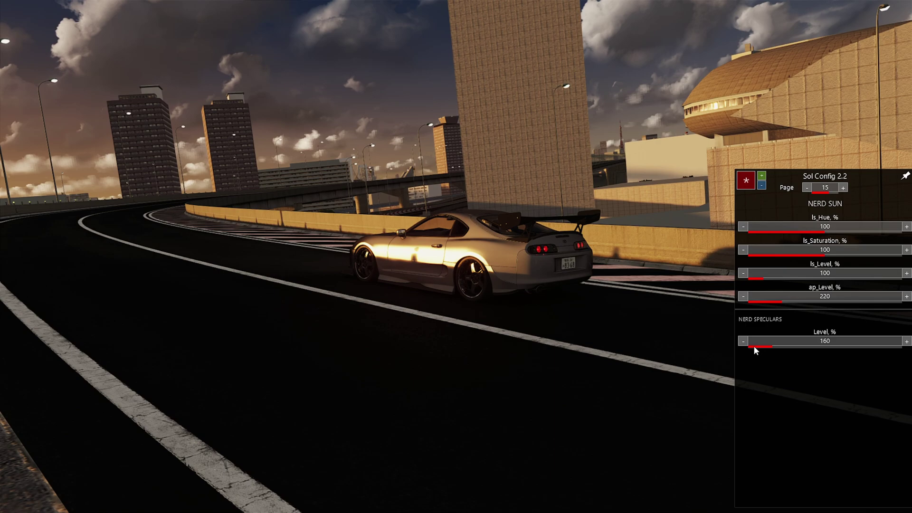
click(755, 346)
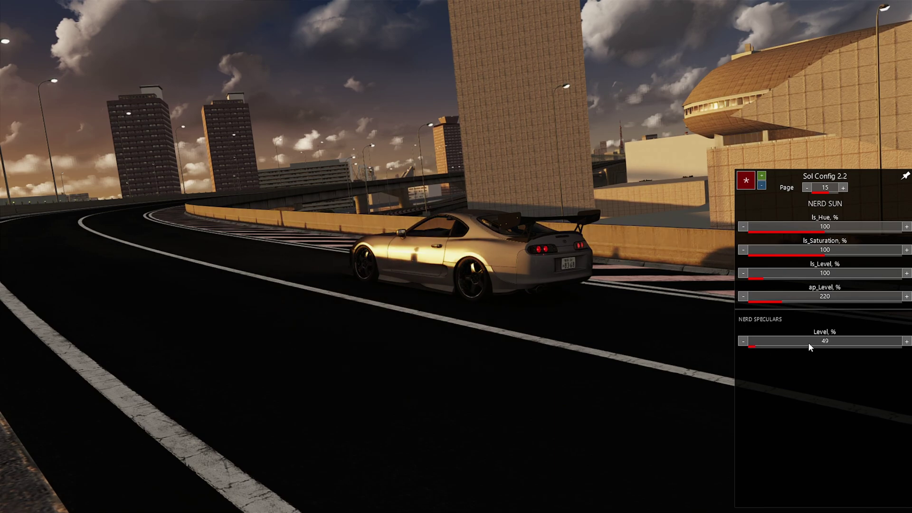
click(822, 347)
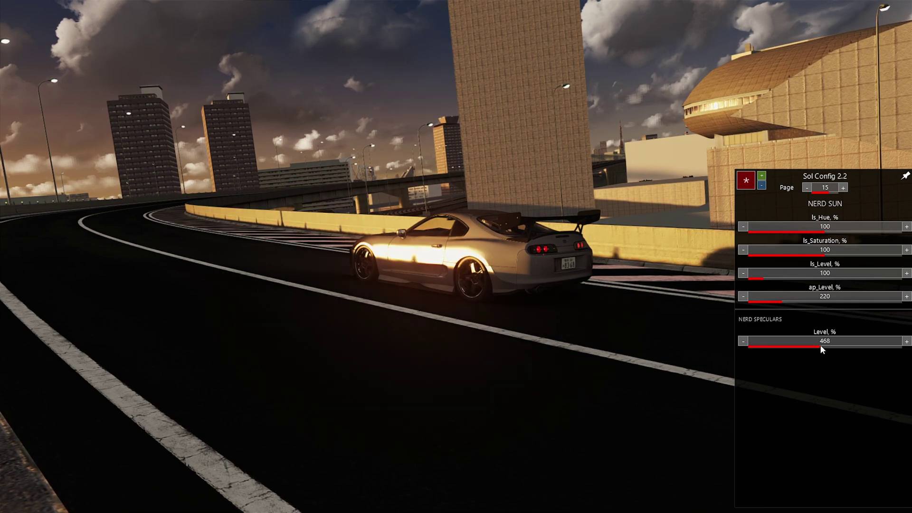
click(761, 346)
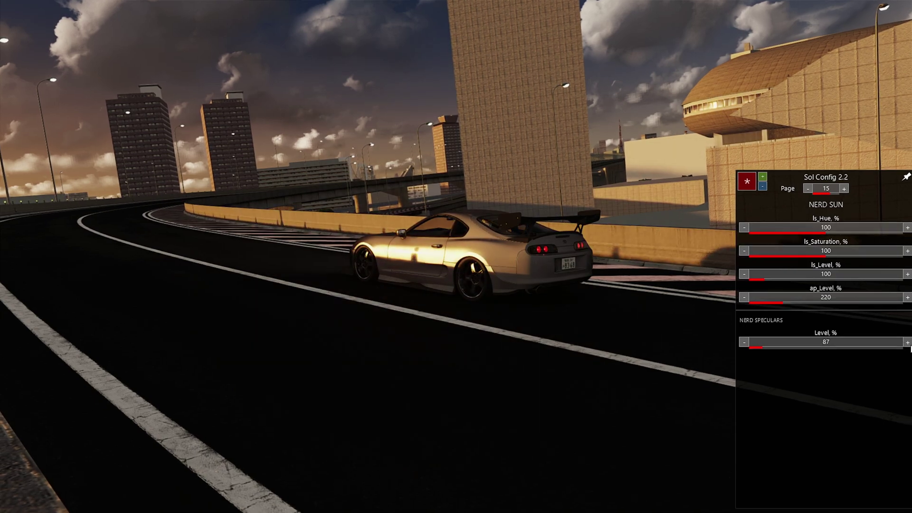
click(908, 342)
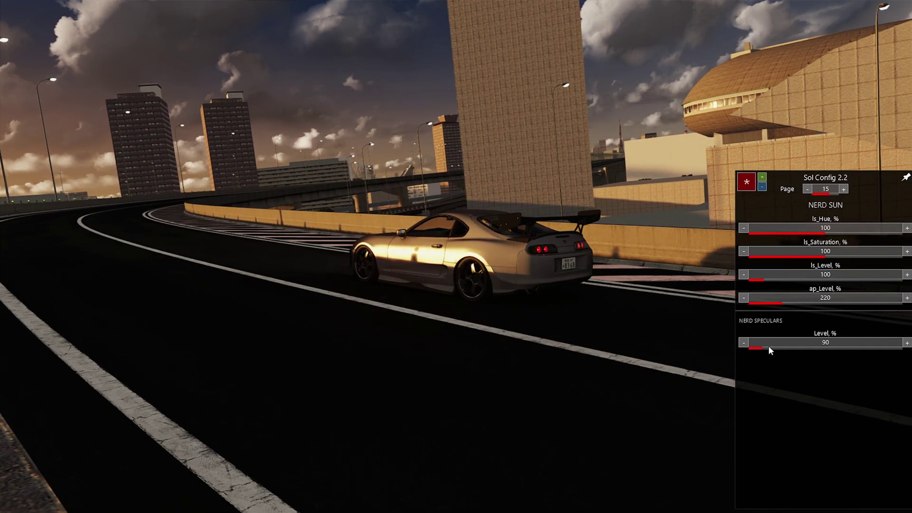
click(769, 346)
click(907, 343)
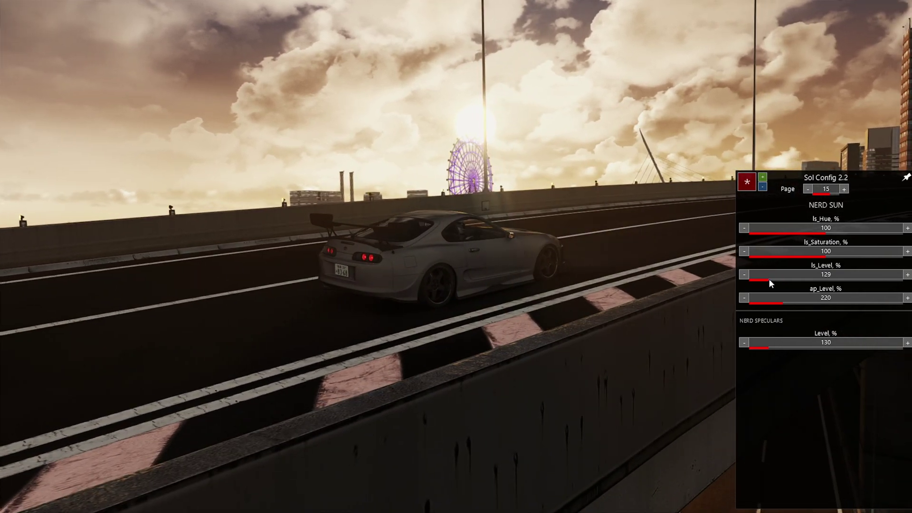
- Compare brighter and dimmer Nerd Sun ls_Level values and set ls_Level to 80 %
click(769, 278)
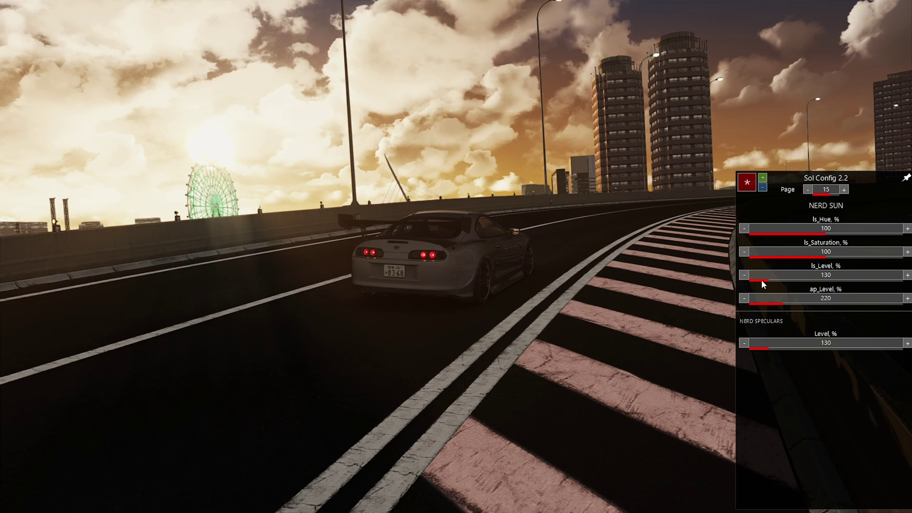
click(761, 280)
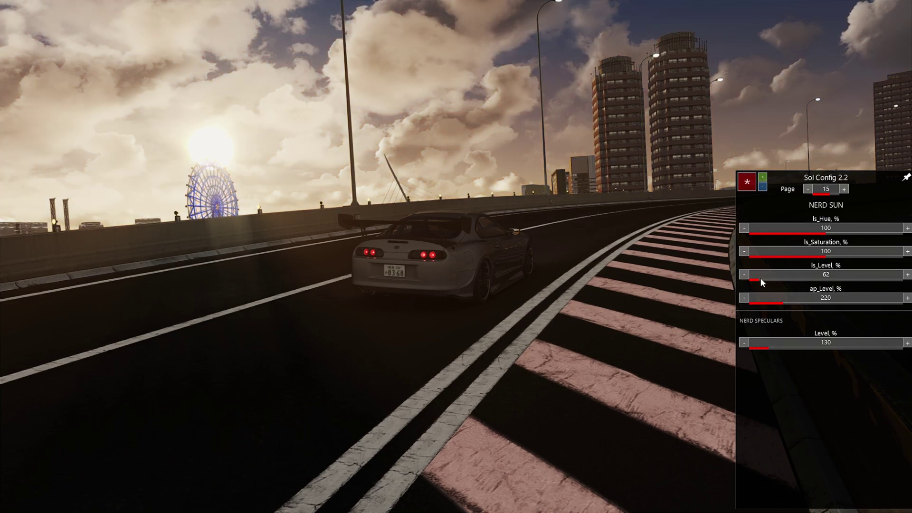
click(762, 280)
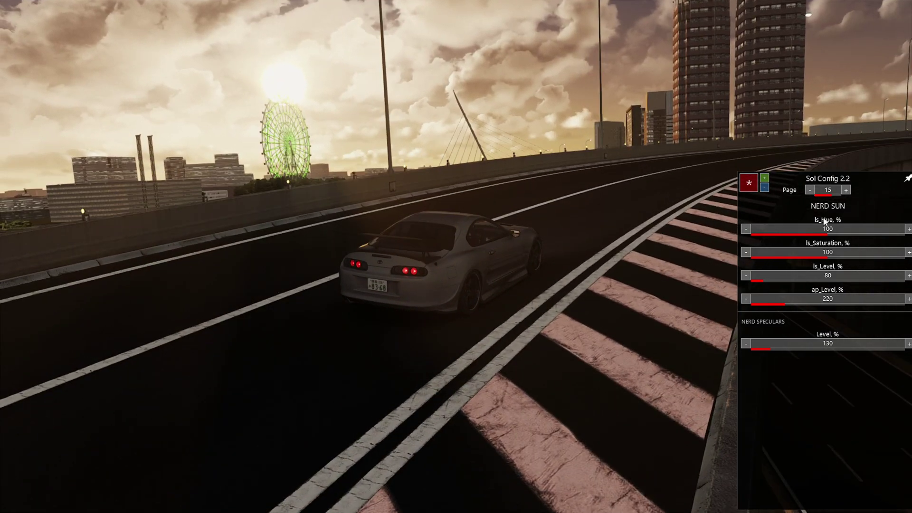
- Move the Sol Config window to the opposite side of the view and open Sol Plan Selector, positioned beside the car
drag(831, 205, 118, 187)
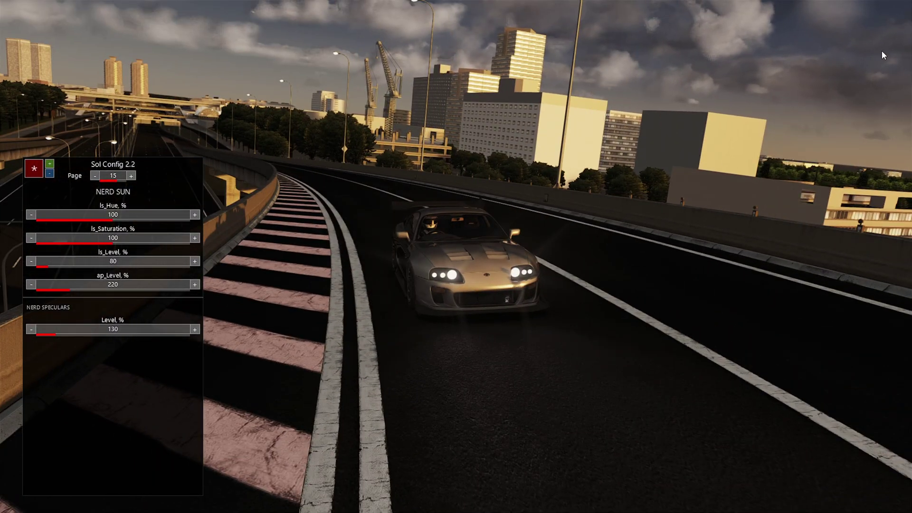
click(900, 11)
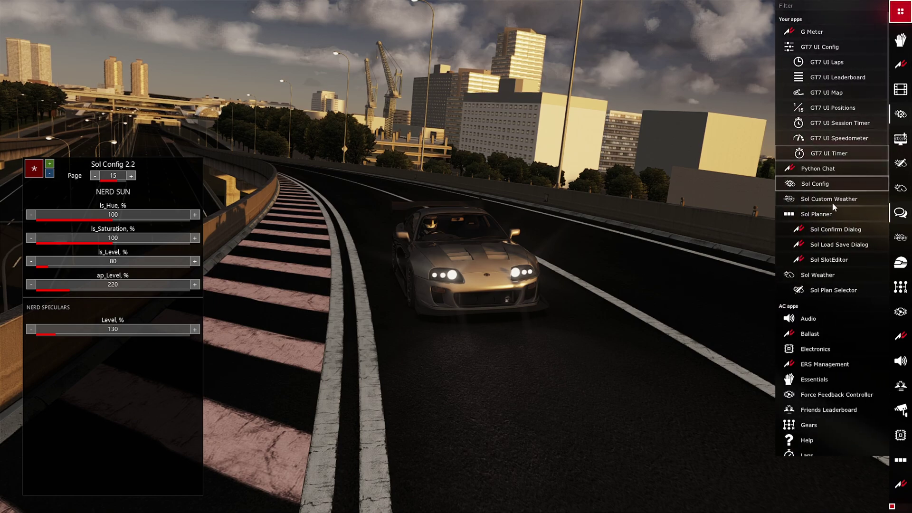
click(835, 290)
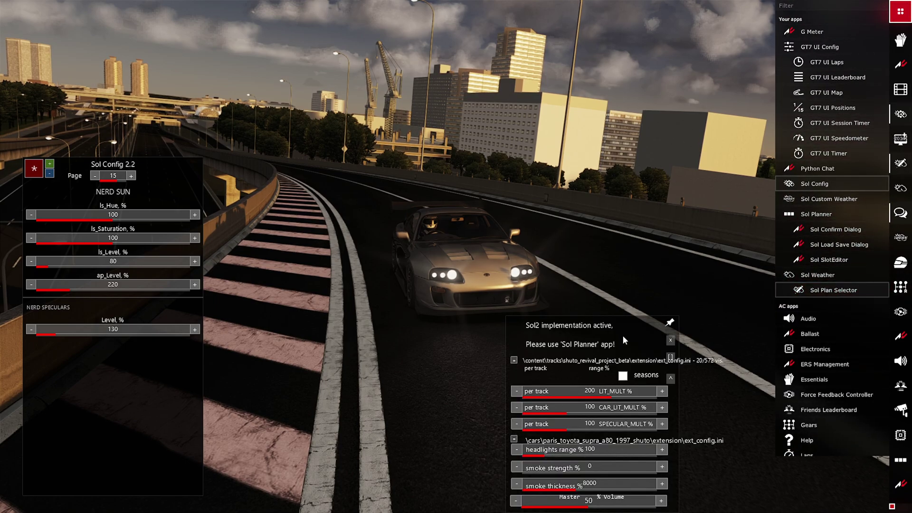
drag(623, 336, 715, 266)
- Compare high and low per-track LIT_MULT values in Sol Plan Selector and set LIT_MULT to 120 %
click(704, 328)
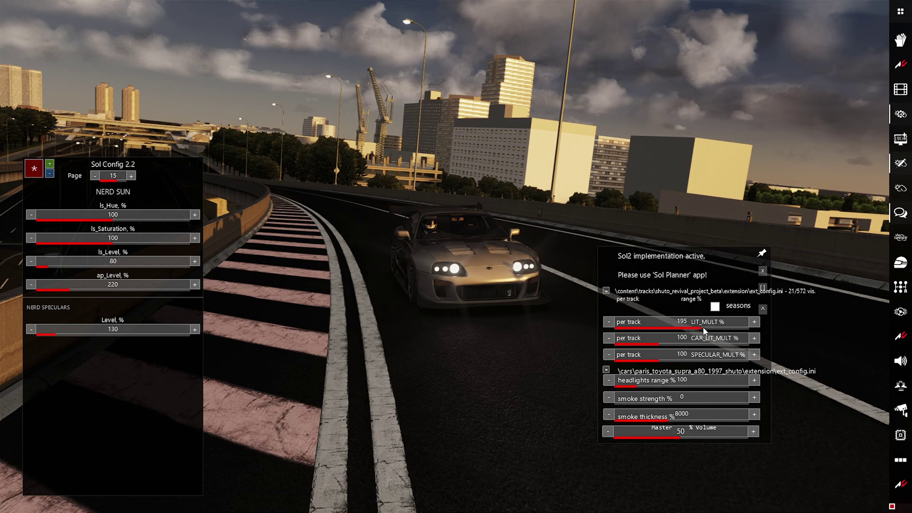
click(709, 328)
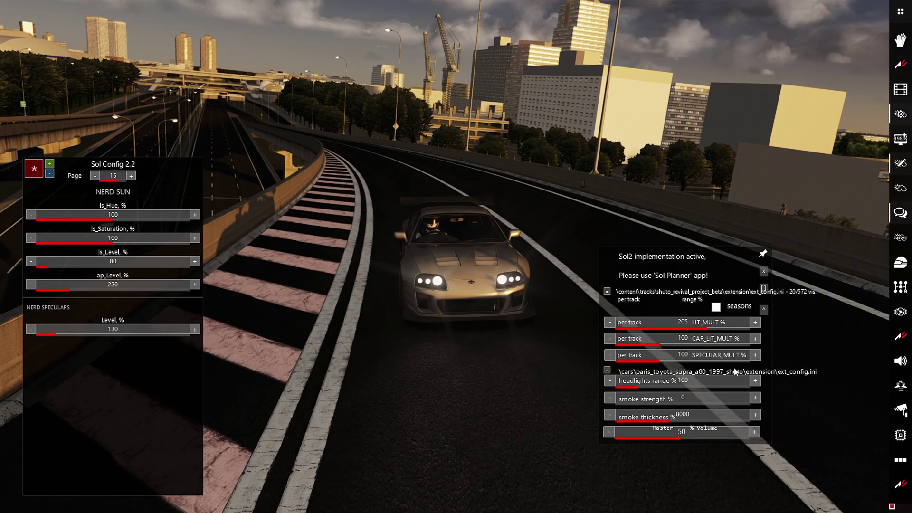
click(739, 328)
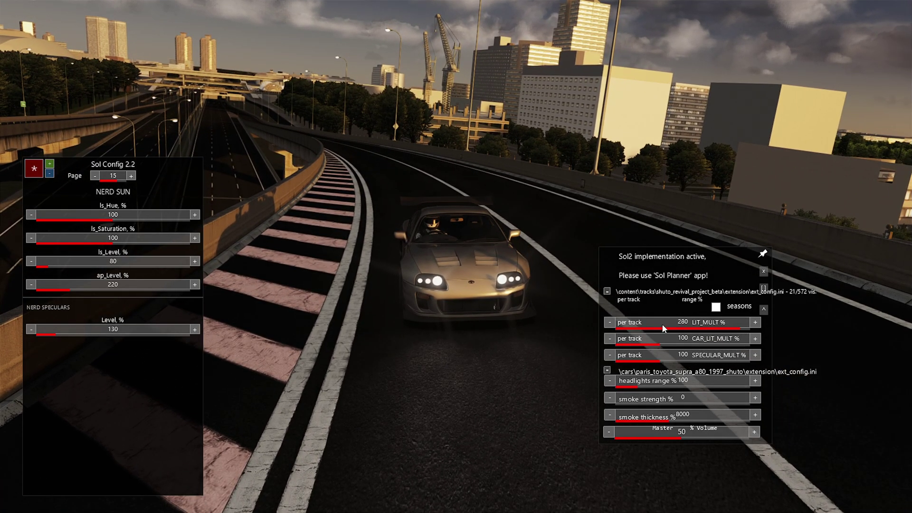
click(629, 329)
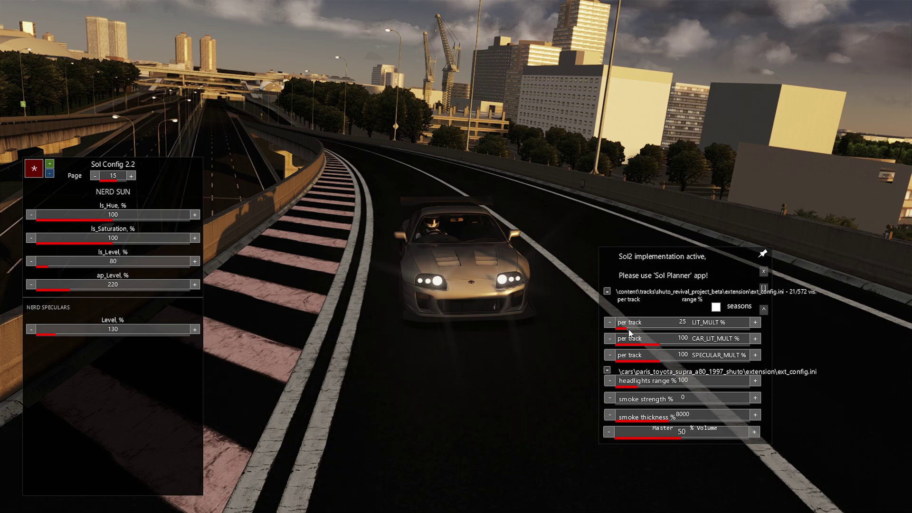
click(671, 328)
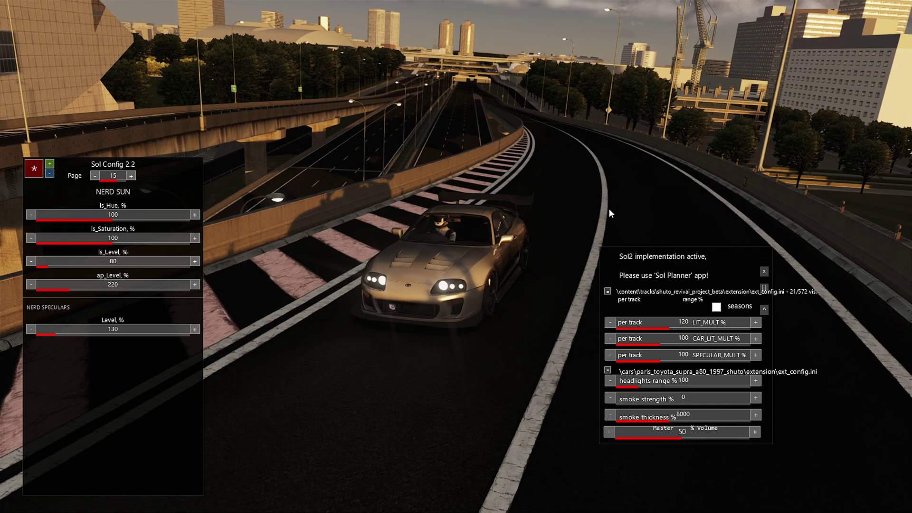
- Return the car to the pits, resume the practice session and close the Sol Plan Selector window
key(Escape)
click(506, 244)
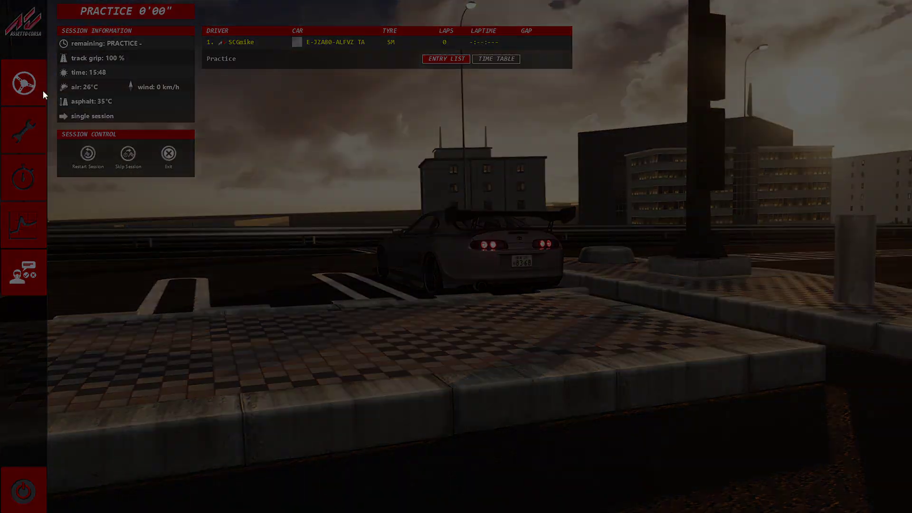
click(42, 95)
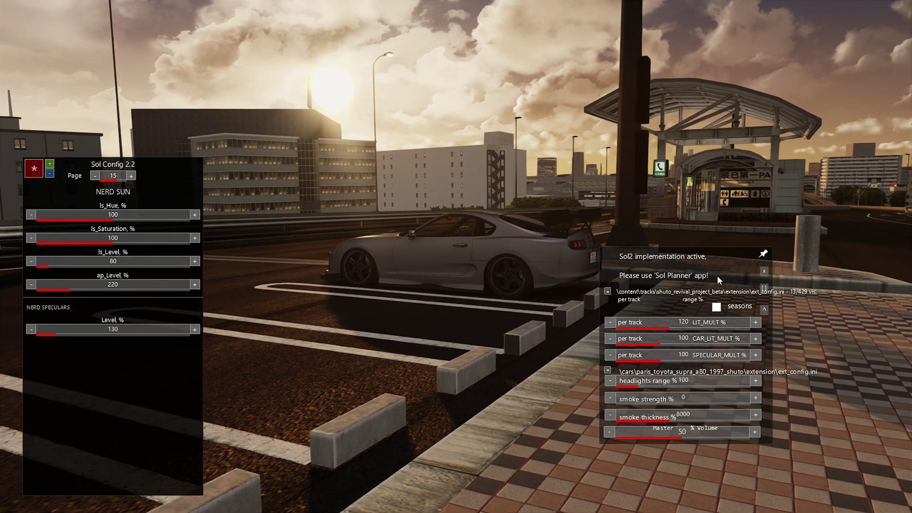
click(764, 271)
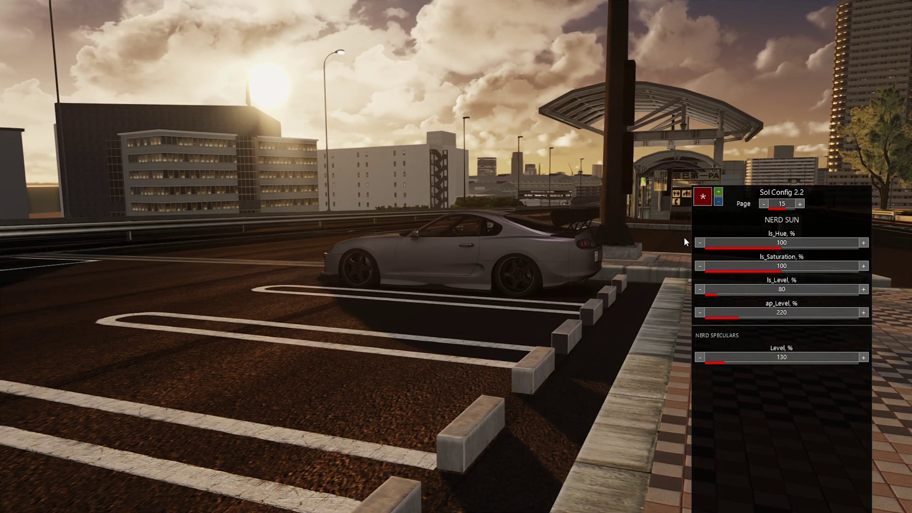
- Switch Sol Config to page 1 and reposition its window so the whole page fits in view
drag(782, 203, 538, 200)
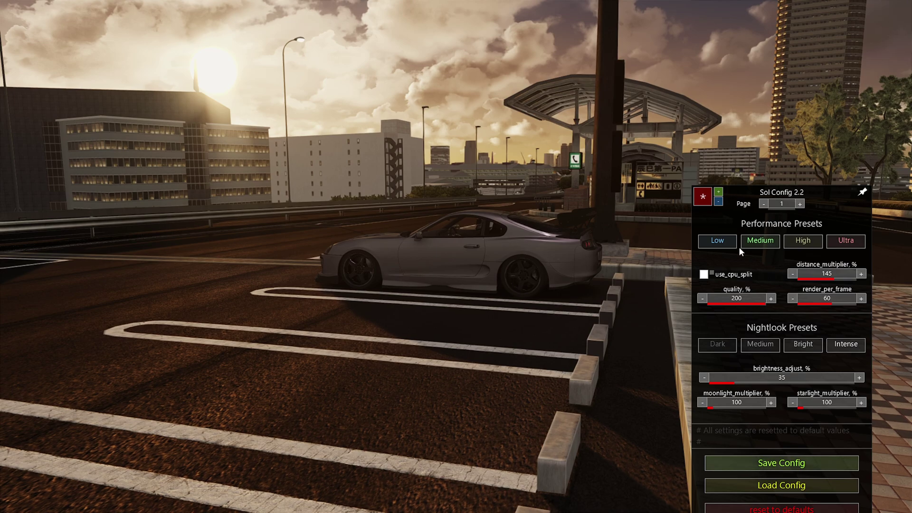
drag(739, 247, 752, 191)
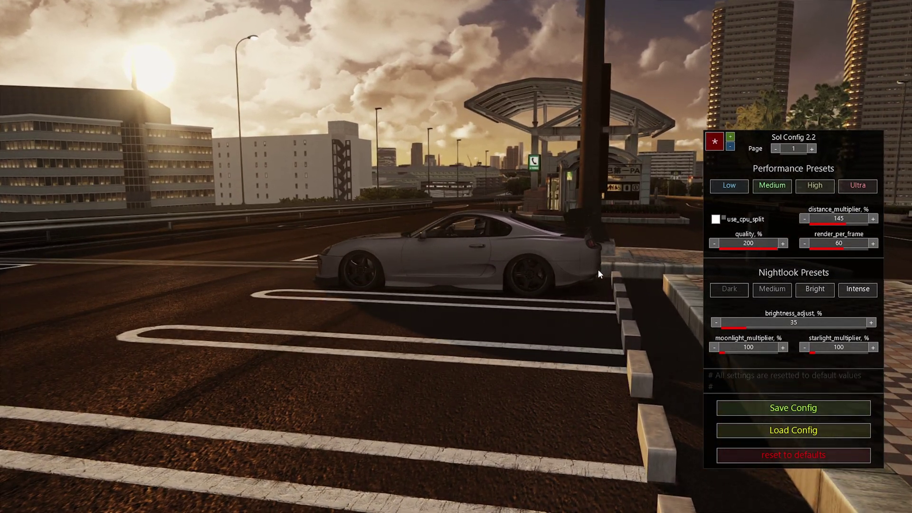
drag(598, 269, 604, 215)
drag(529, 225, 665, 185)
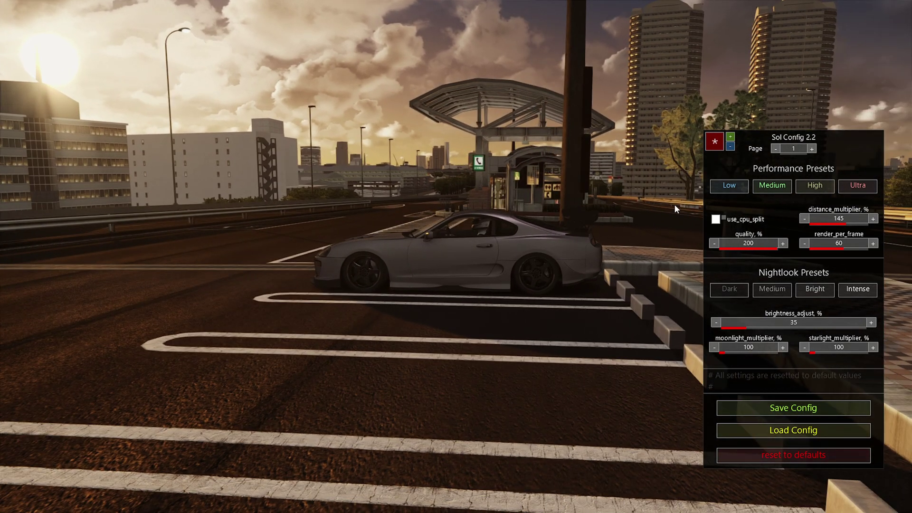
- Review the configured Sol settings page by page from page 1 through the nerd options, and return to page 1
click(812, 149)
click(813, 148)
click(813, 148)
click(812, 149)
click(813, 149)
click(813, 148)
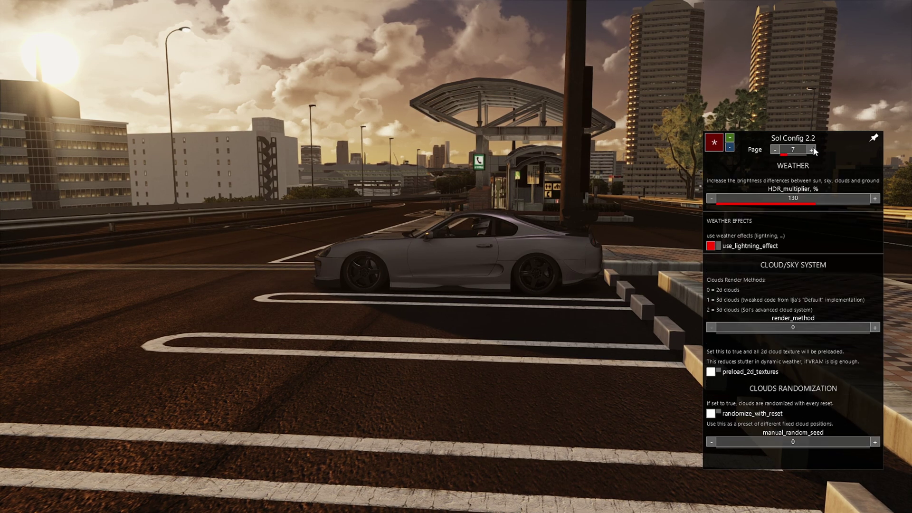
click(813, 149)
click(813, 149)
click(813, 149)
click(813, 149)
click(812, 150)
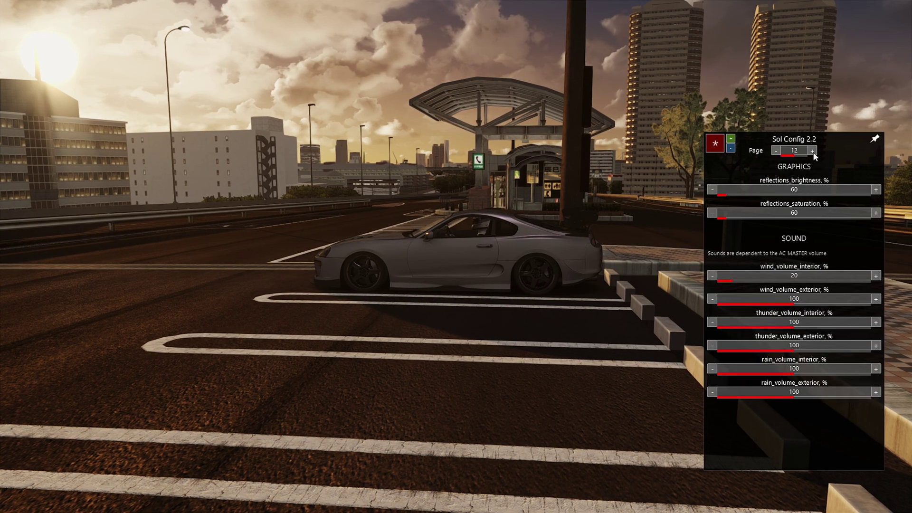
click(812, 150)
click(812, 150)
click(813, 151)
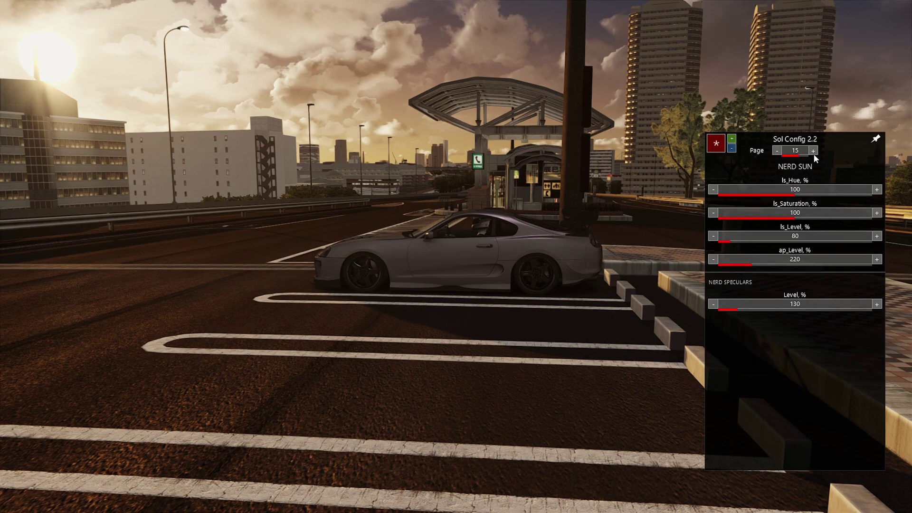
click(814, 151)
click(814, 151)
click(813, 151)
click(813, 151)
click(778, 150)
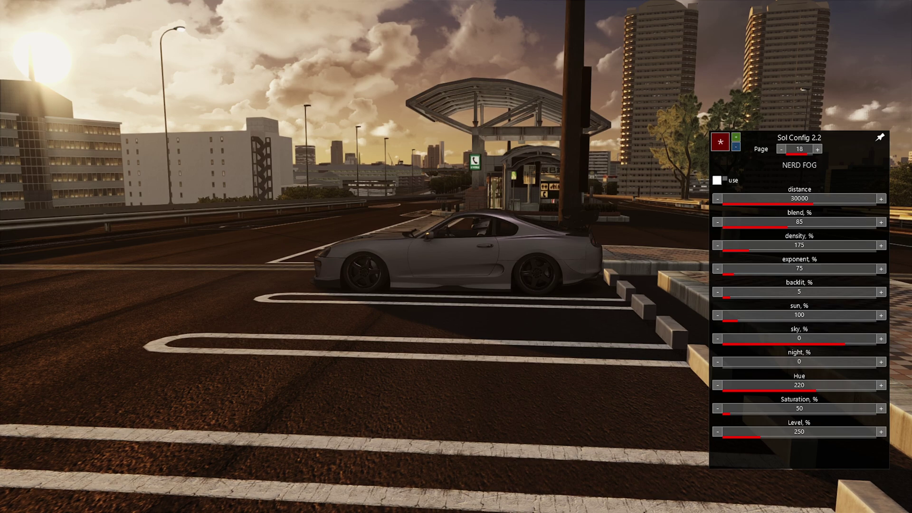
click(787, 152)
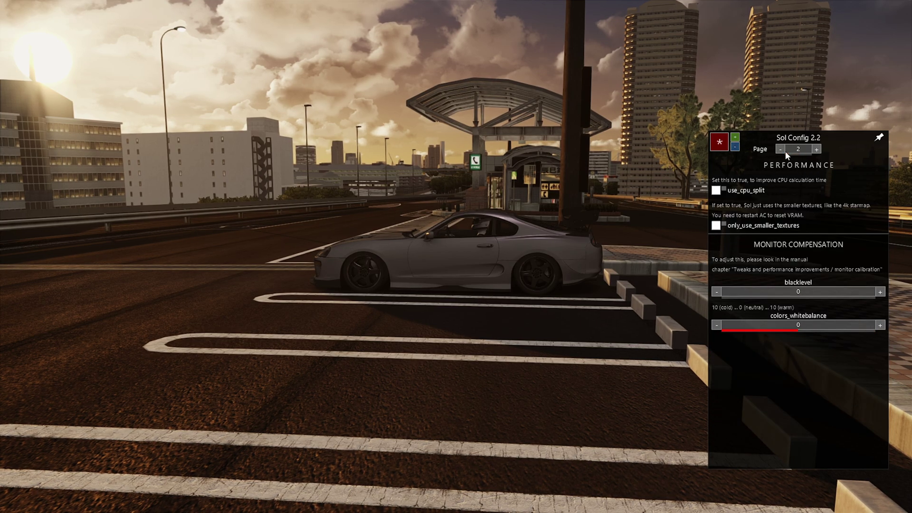
click(785, 151)
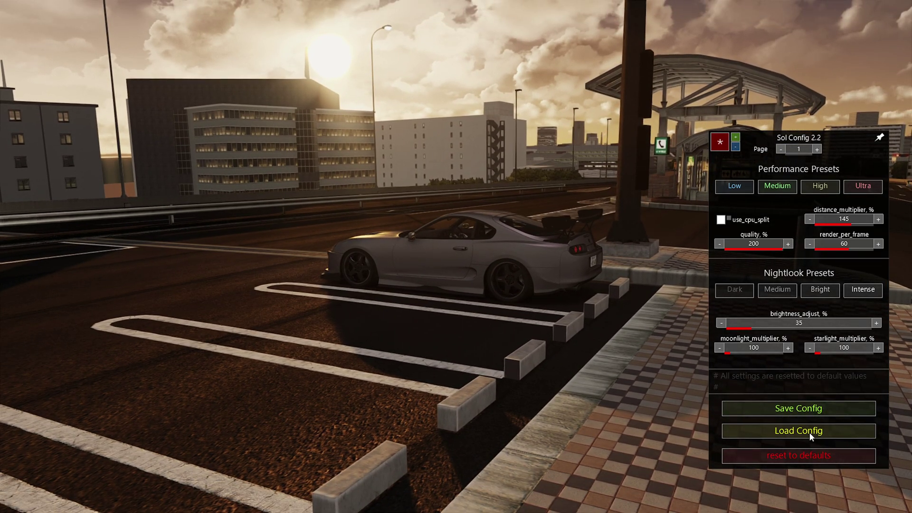
- Load the saved Sol configuration and reset all settings to their default values
click(810, 433)
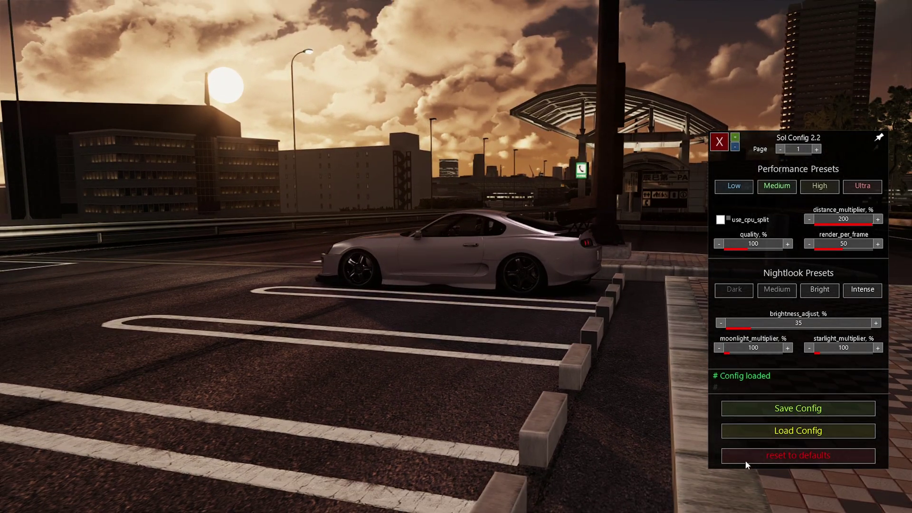
click(791, 454)
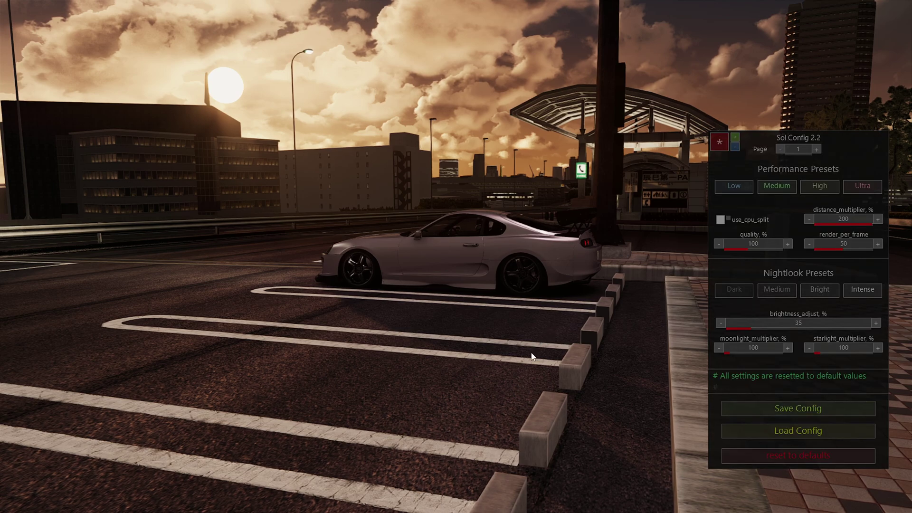